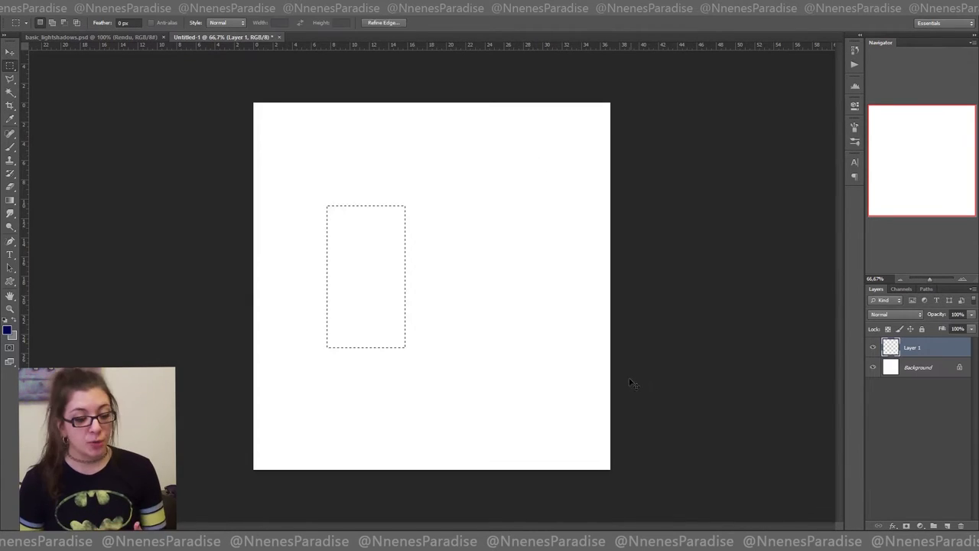
Step: Clear the old selection and fill a new tall rectangle left of the canvas centre with the gray background color on Layer 1
key(ctrl+d)
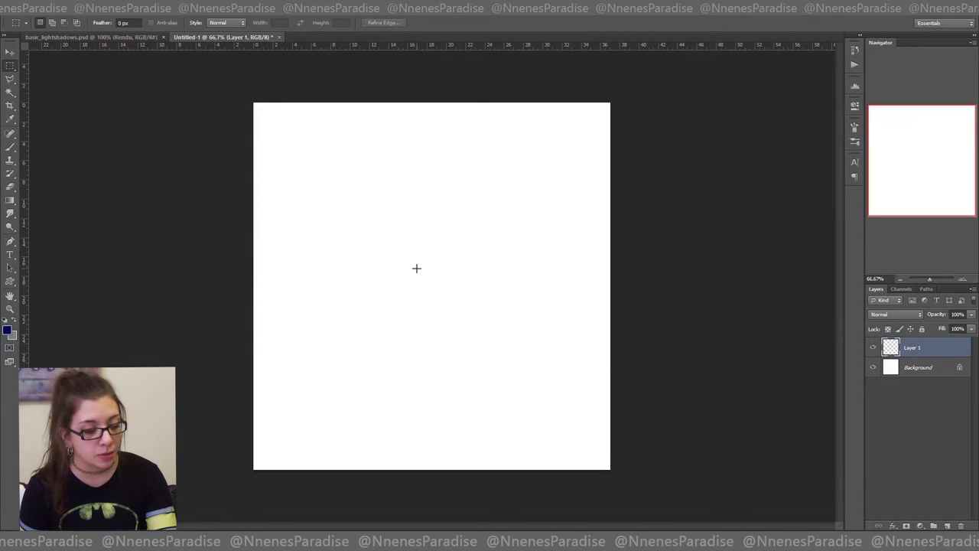
drag(337, 208, 414, 351)
key(ctrl+BackSpace)
key(ctrl+d)
Step: Duplicate the gray rectangle's layer, place the copy beside the original on its right, and shift the original slightly left
mouse_move(928, 347)
mouse_down()
mouse_move(927, 514)
mouse_move(947, 525)
mouse_up()
key(v)
drag(411, 316, 529, 317)
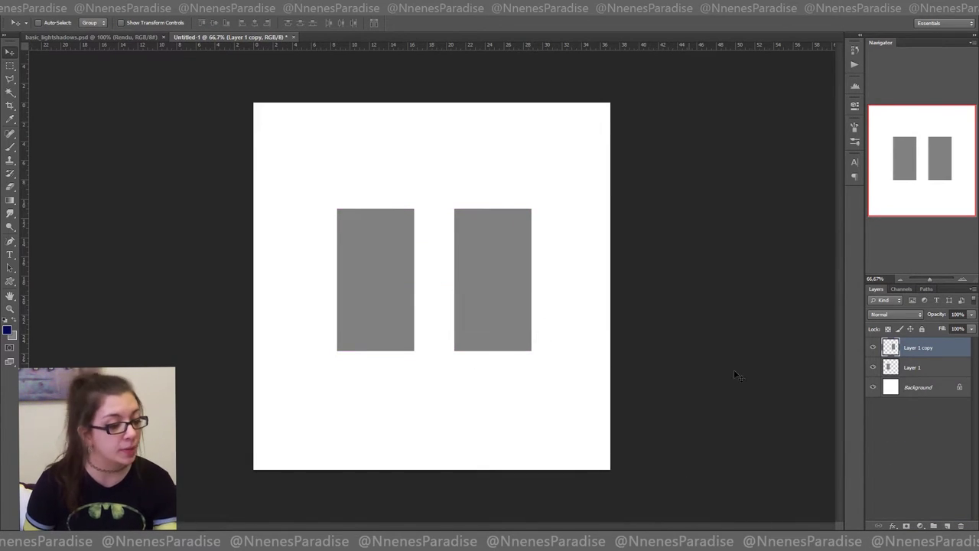
click(913, 371)
drag(380, 327, 370, 328)
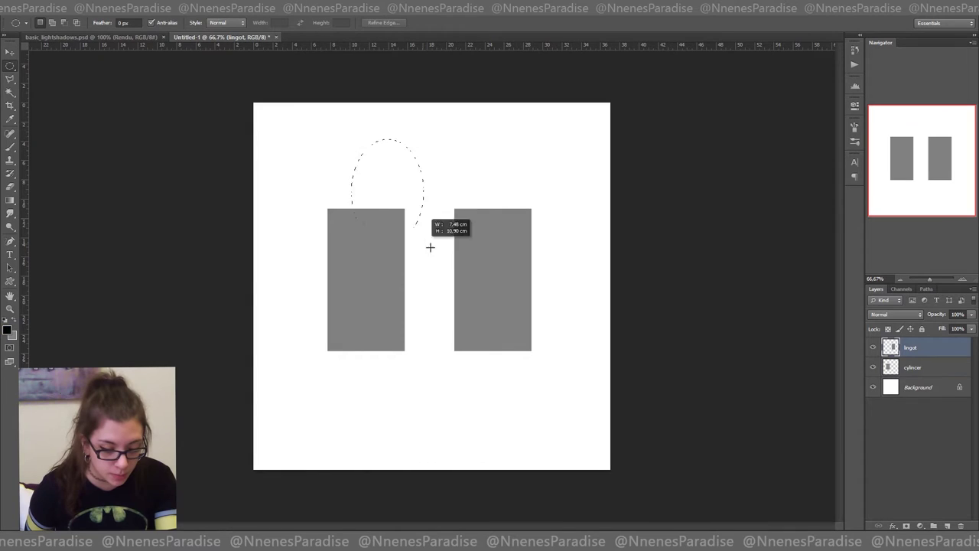
Step: Create a half-circle selection above the left rectangle and fill it with gray on the cylincer layer
drag(431, 245, 407, 240)
alt+click(10, 66)
drag(296, 280, 437, 179)
click(900, 370)
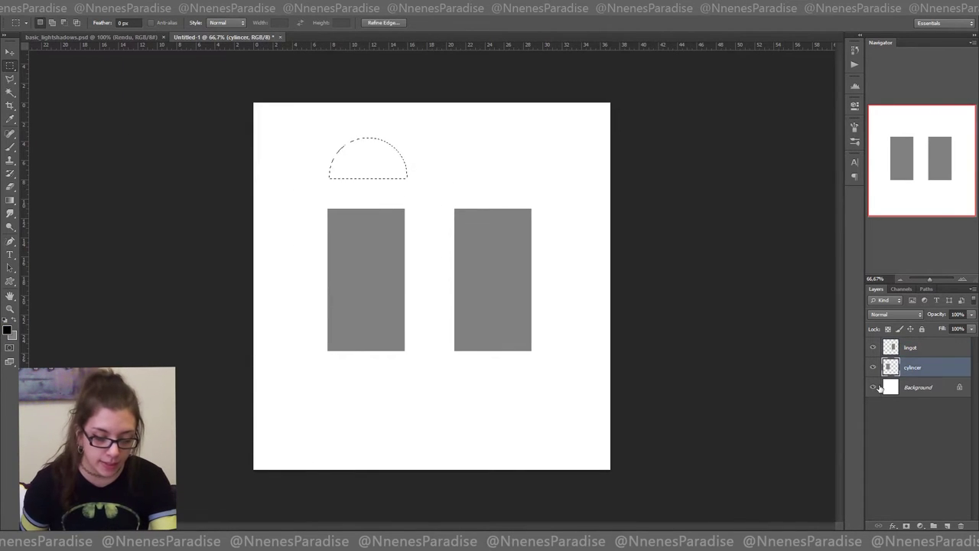
key(ctrl+BackSpace)
key(ctrl+d)
Step: Outline a trapezoid above the right rectangle with the Polygonal Lasso, about as wide as the rectangle at its base
click(10, 78)
click(456, 175)
click(472, 150)
click(515, 149)
click(532, 172)
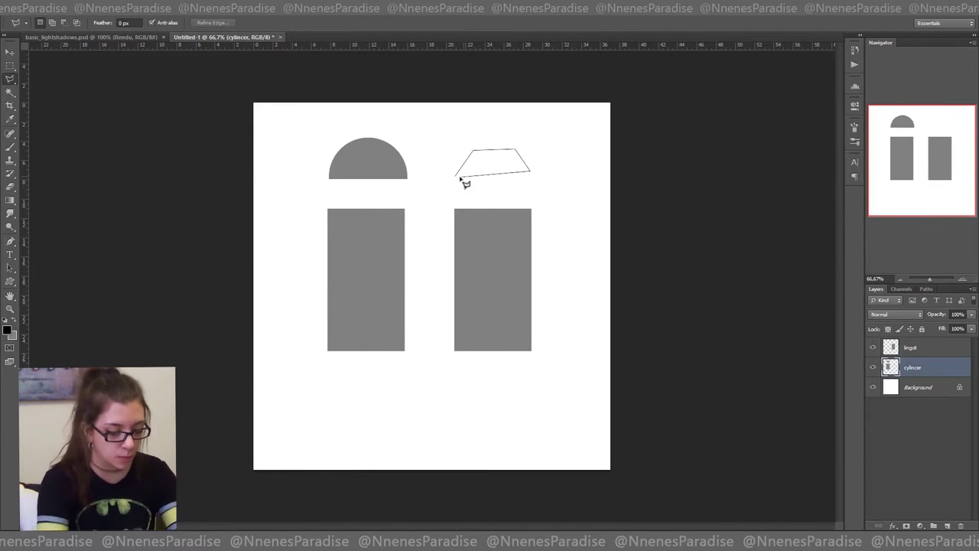
click(457, 176)
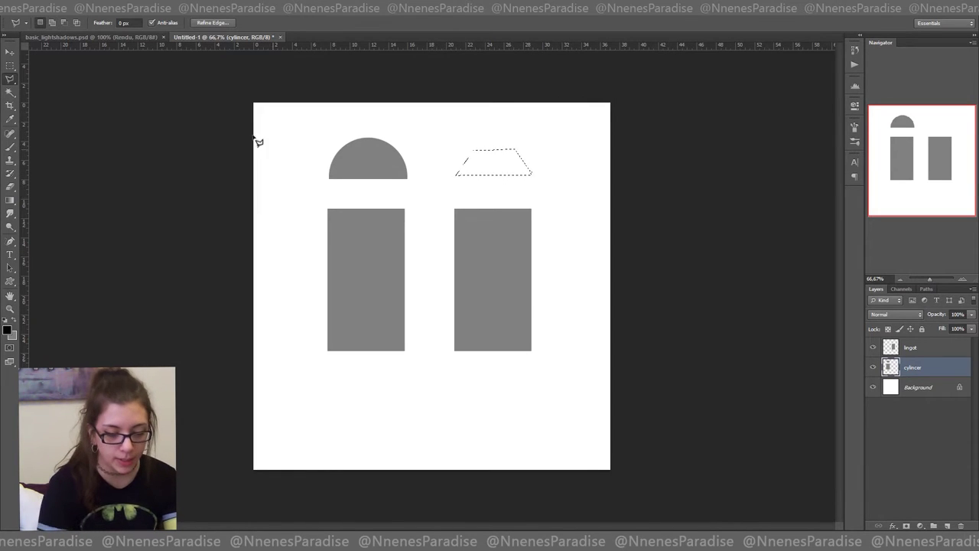
Step: Fill the trapezoid selection with gray on the lingot layer and stretch the shape slightly taller
click(935, 350)
key(ctrl+BackSpace)
key(ctrl+d)
key(ctrl+t)
drag(494, 149, 494, 145)
Step: On a new layer, handwrite the labels Top and Side and sketch a small cylinder and ingot below the rectangles
key(b)
key(ctrl+shift+alt+n)
mouse_move(266, 153)
mouse_down()
mouse_move(278, 146)
mouse_move(279, 164)
mouse_up()
drag(300, 394, 334, 442)
drag(454, 388, 478, 433)
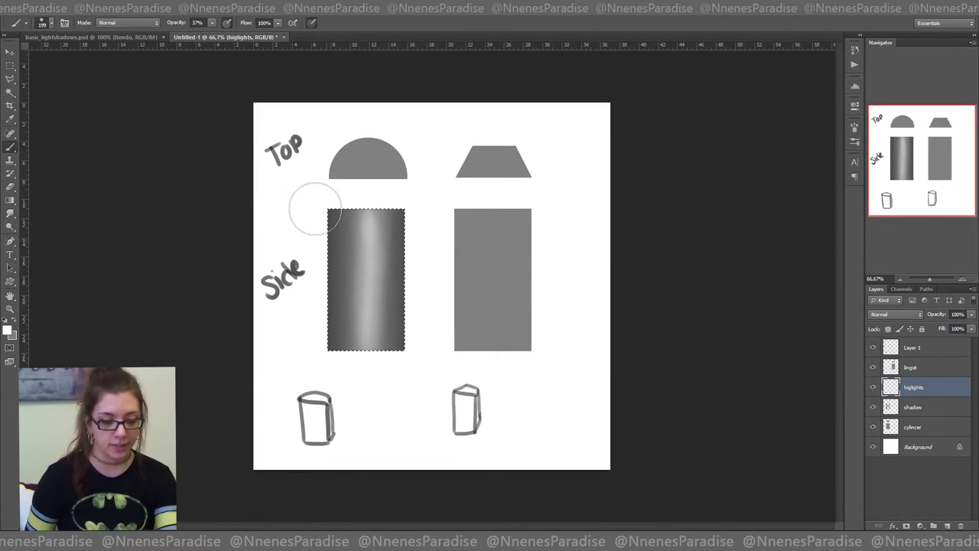
Step: Brush a soft white highlight on the left rectangle in the higlights layer and select the shadow layer
mouse_move(328, 245)
mouse_down()
mouse_move(410, 250)
mouse_move(376, 294)
mouse_up()
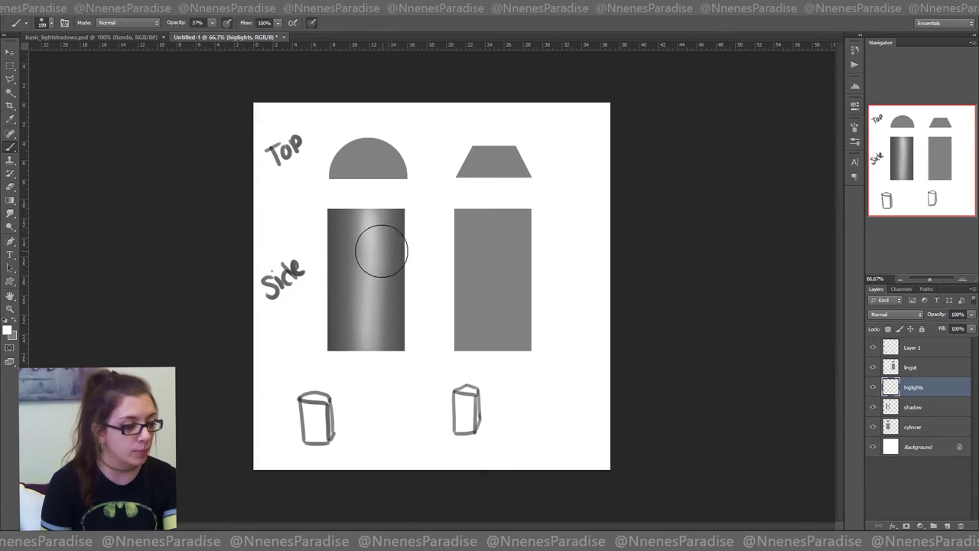
click(10, 65)
click(916, 410)
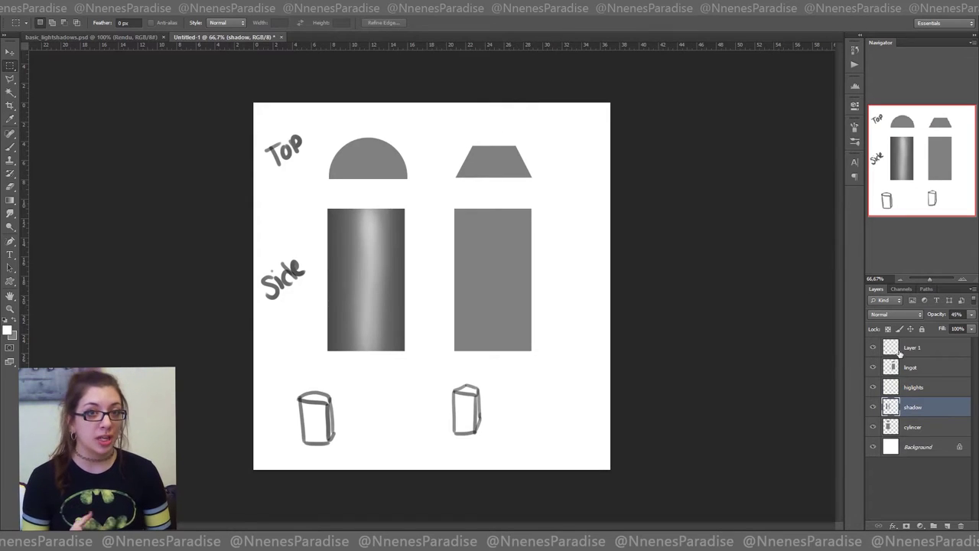
Step: Fill vertical black strips over both outer edges of the right rectangle and lower that layer's opacity to make translucent shadows
click(927, 373)
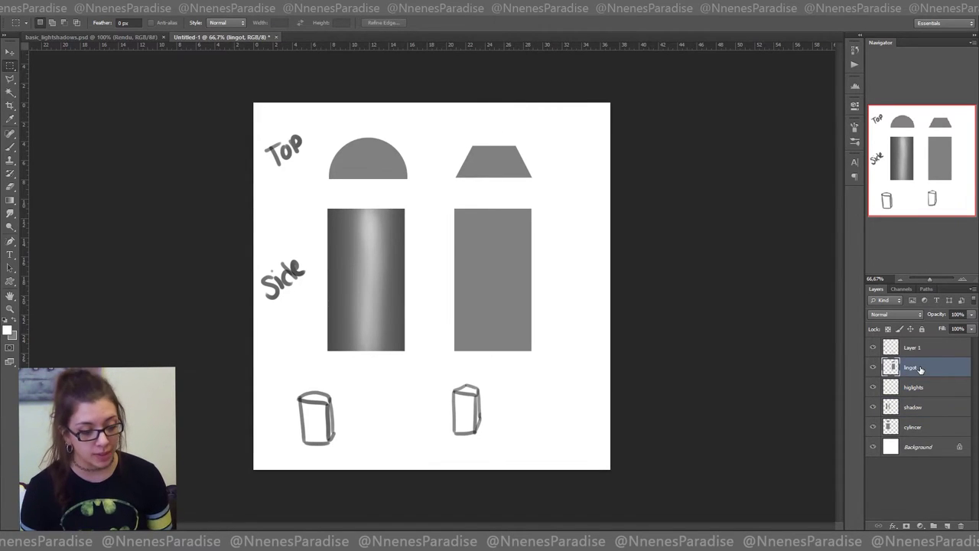
drag(565, 118, 517, 373)
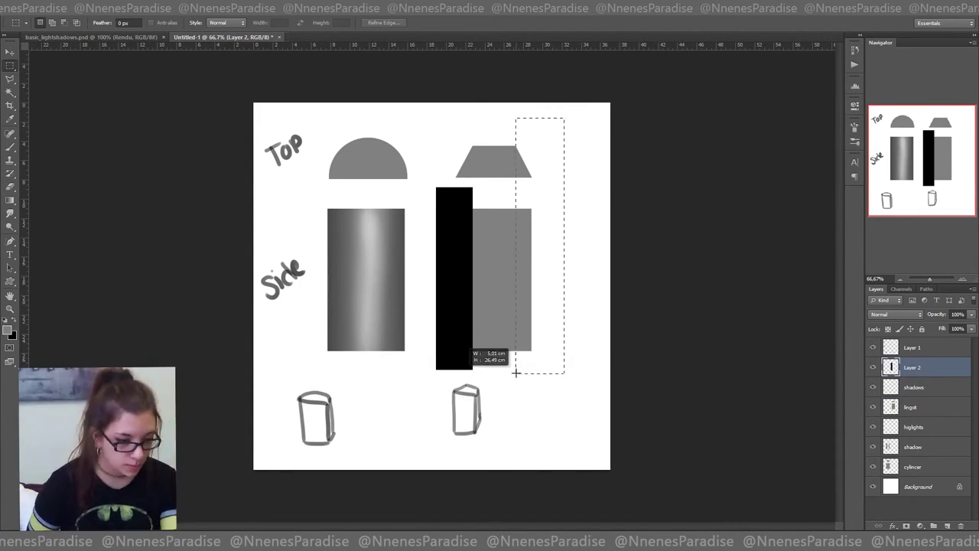
key(ctrl+BackSpace)
key(ctrl+d)
drag(972, 314, 931, 328)
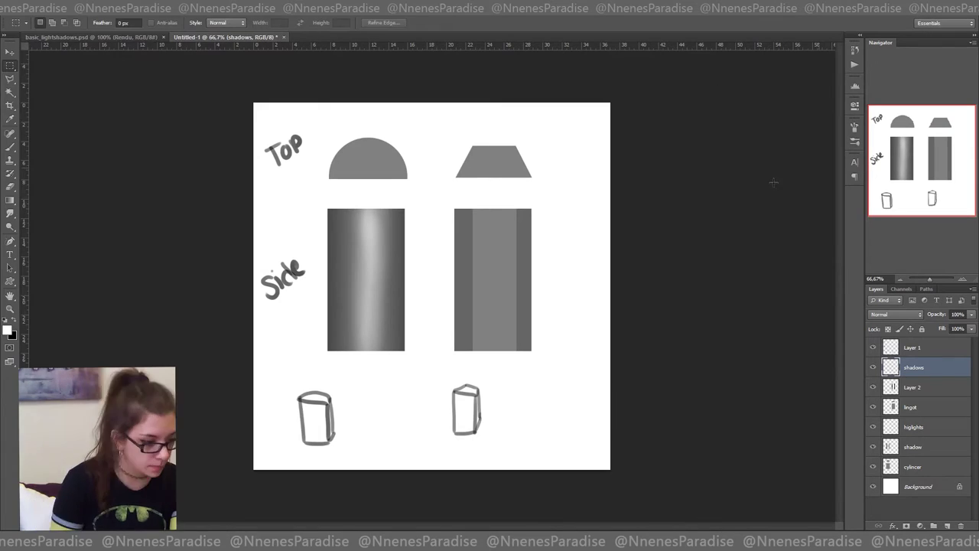
Step: Brush thin white highlights along the right rectangle's two inner edges on the shadows layer, ready for softening with the Eraser
key(b)
drag(517, 209, 517, 351)
drag(472, 209, 472, 350)
key(e)
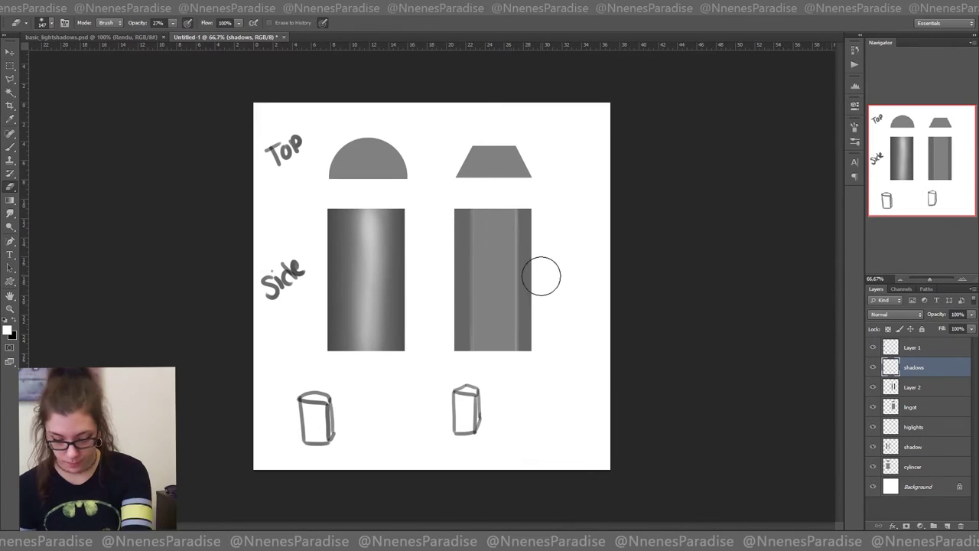
Step: Brush black marks along the half circle's curved sides and above the left rectangle to indicate its shaded areas
key(b)
key(x)
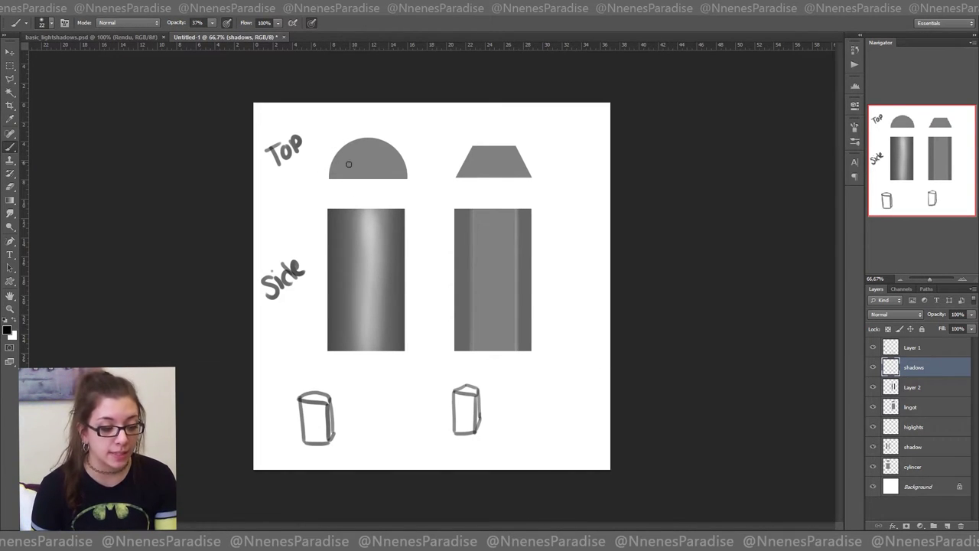
drag(320, 174, 415, 159)
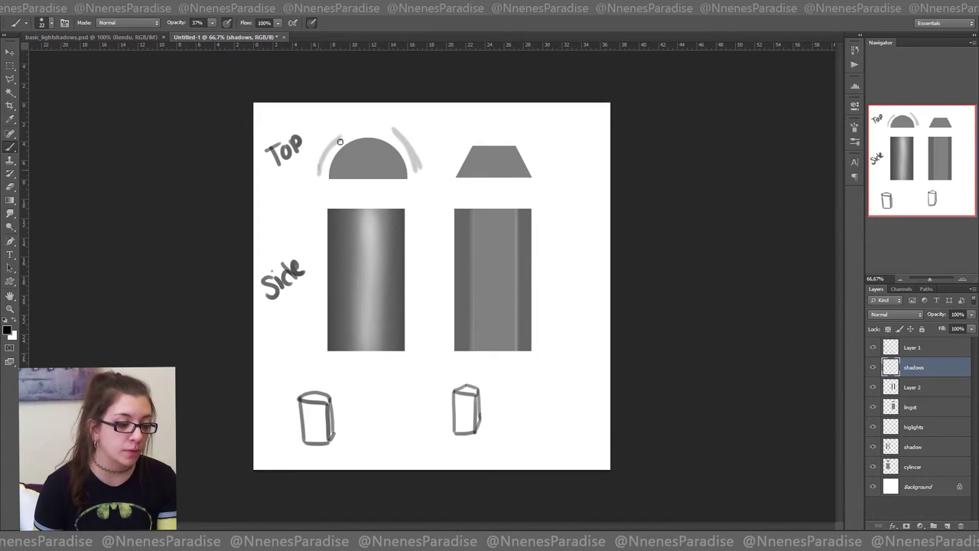
drag(341, 141, 320, 166)
drag(393, 131, 415, 167)
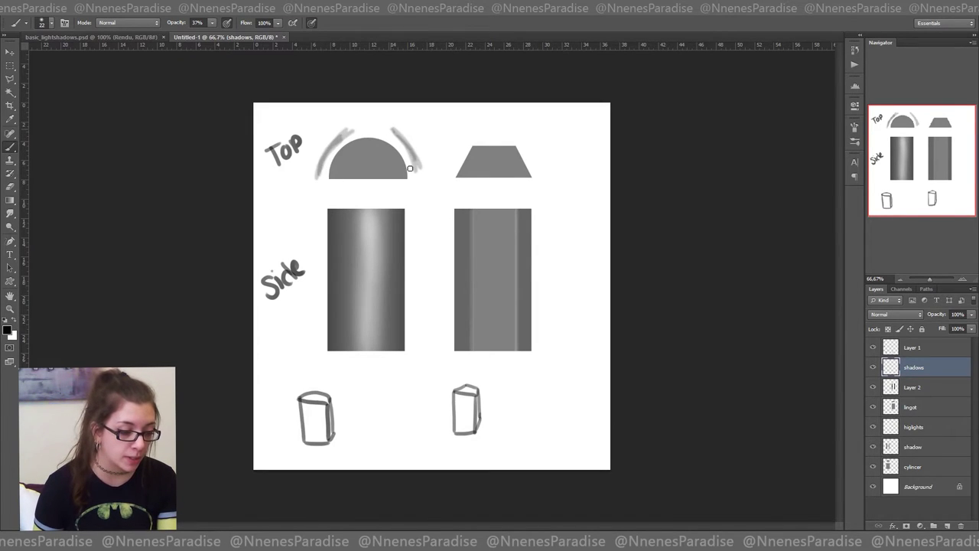
mouse_move(329, 199)
mouse_down()
mouse_move(416, 199)
mouse_move(398, 198)
mouse_up()
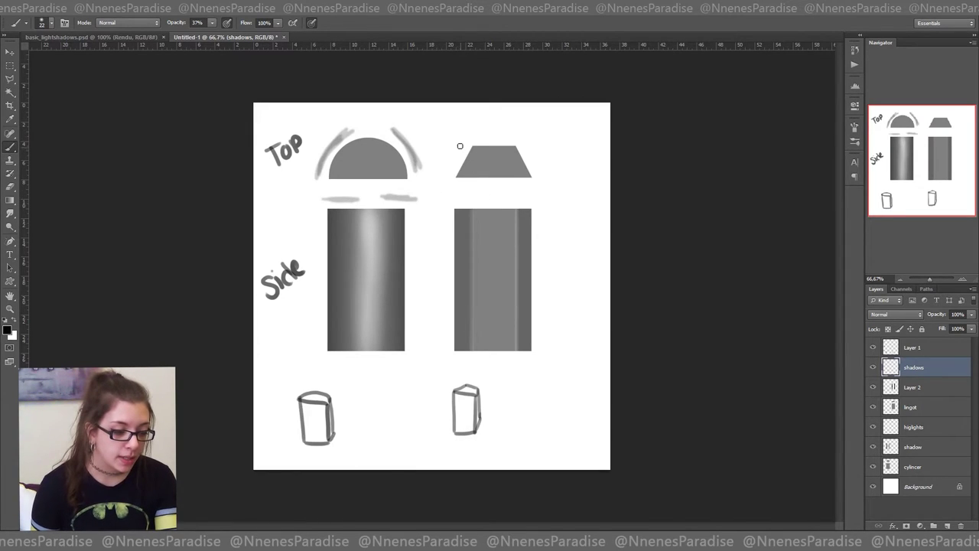
Step: Brush matching black marks beside the trapezoid's slanted sides and above the right rectangle's dark strips
mouse_move(460, 146)
mouse_down()
mouse_move(450, 171)
mouse_move(461, 142)
mouse_up()
drag(469, 200, 457, 199)
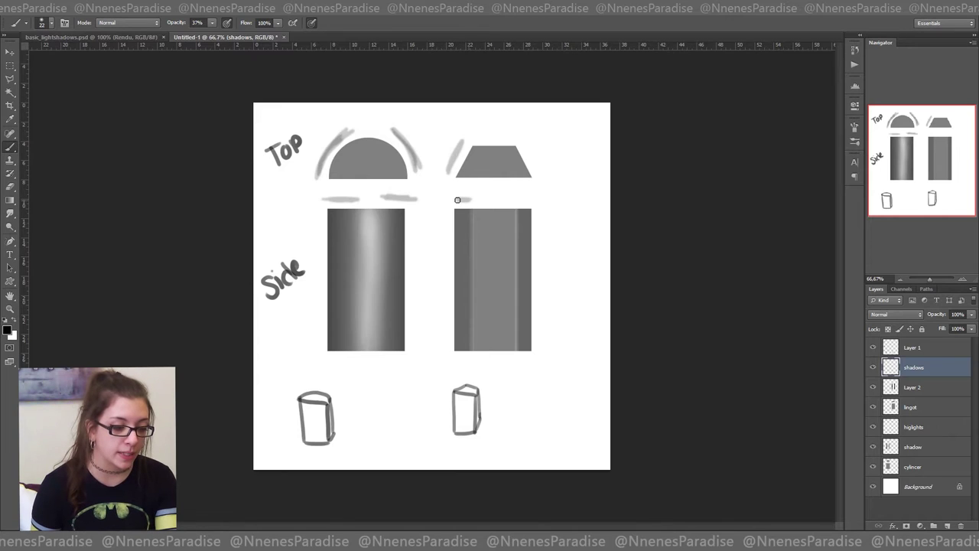
drag(544, 168, 527, 143)
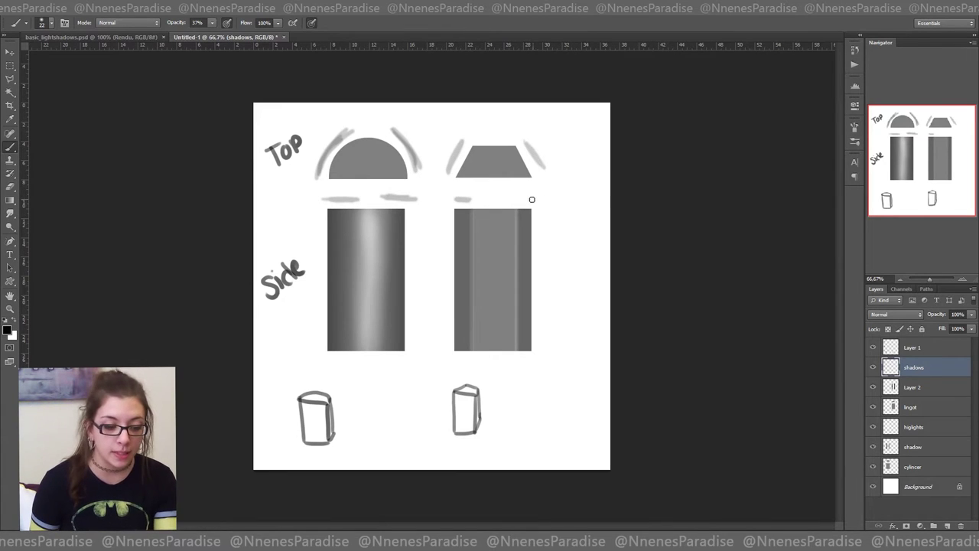
drag(535, 199, 521, 199)
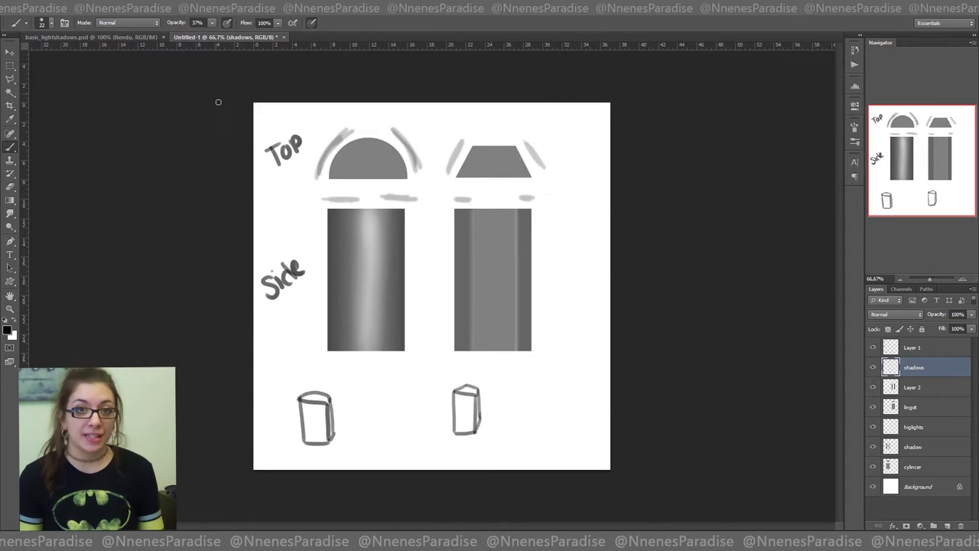
Step: In basic_lightshadows.psd, add a layer above Rendu and set the foreground color to bright yellow
click(120, 38)
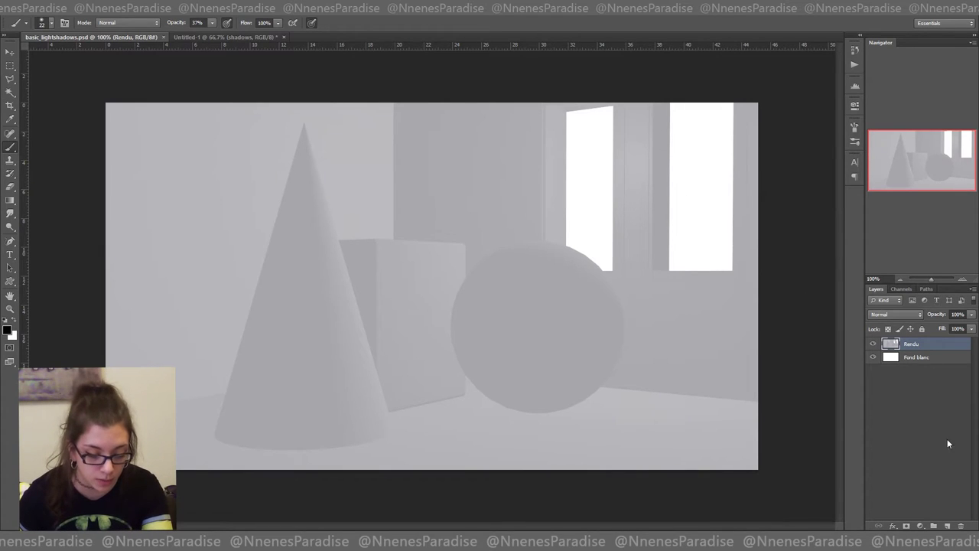
click(947, 526)
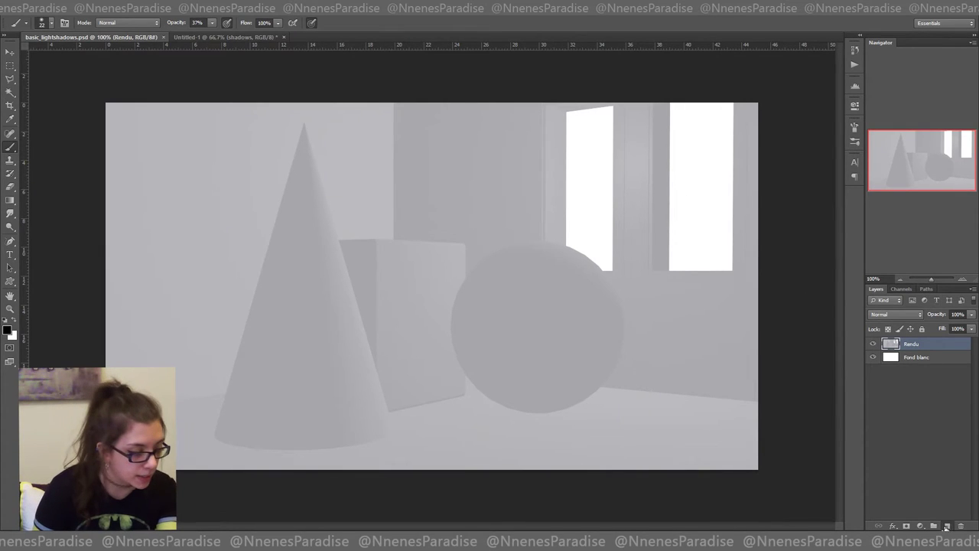
click(9, 331)
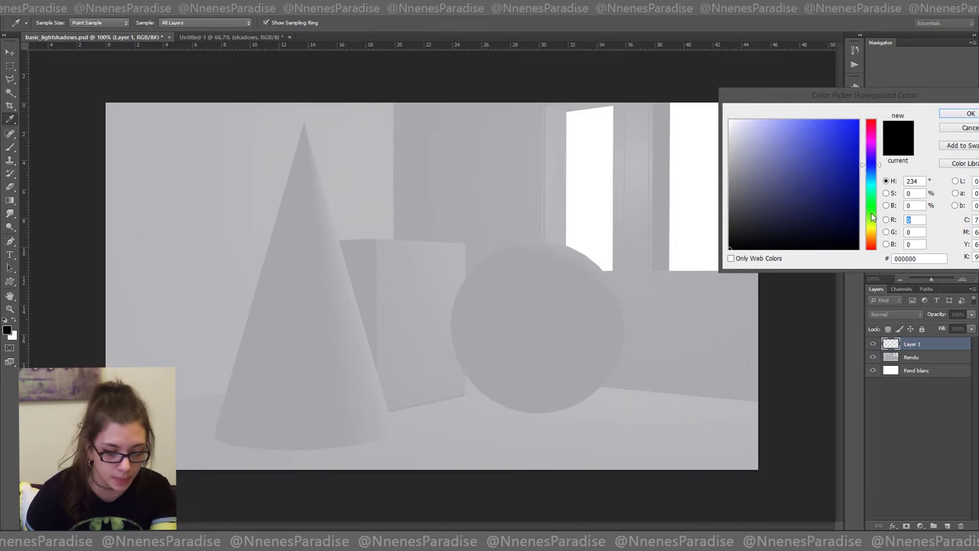
click(872, 229)
drag(833, 136, 858, 120)
key(b)
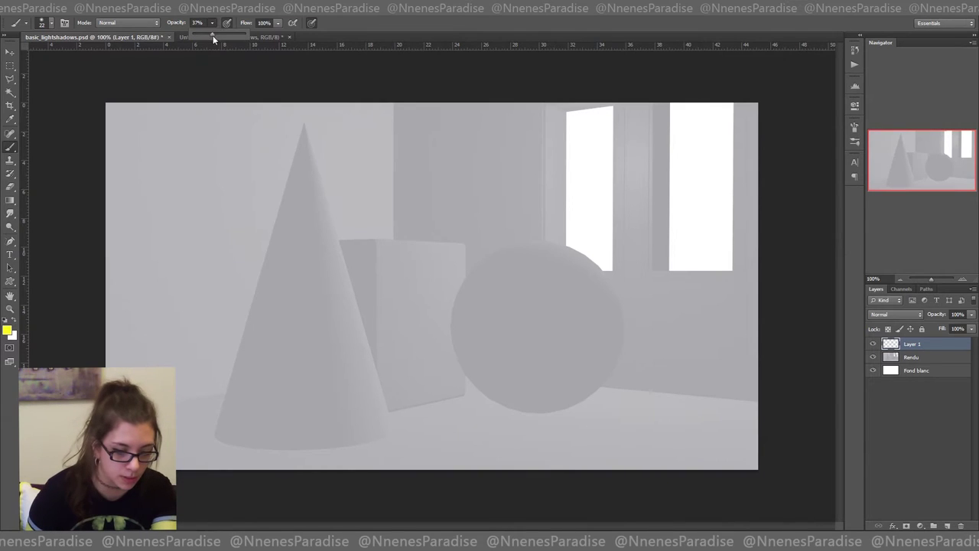
Step: Set the brush opacity to 100% and paint a round yellow sun in the upper part of the right window
drag(213, 35, 252, 40)
click(702, 131)
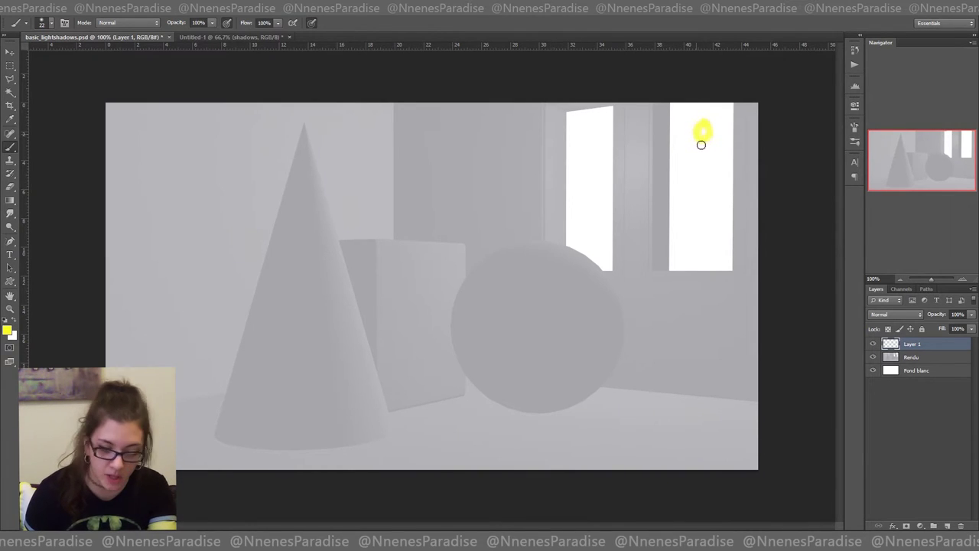
click(704, 134)
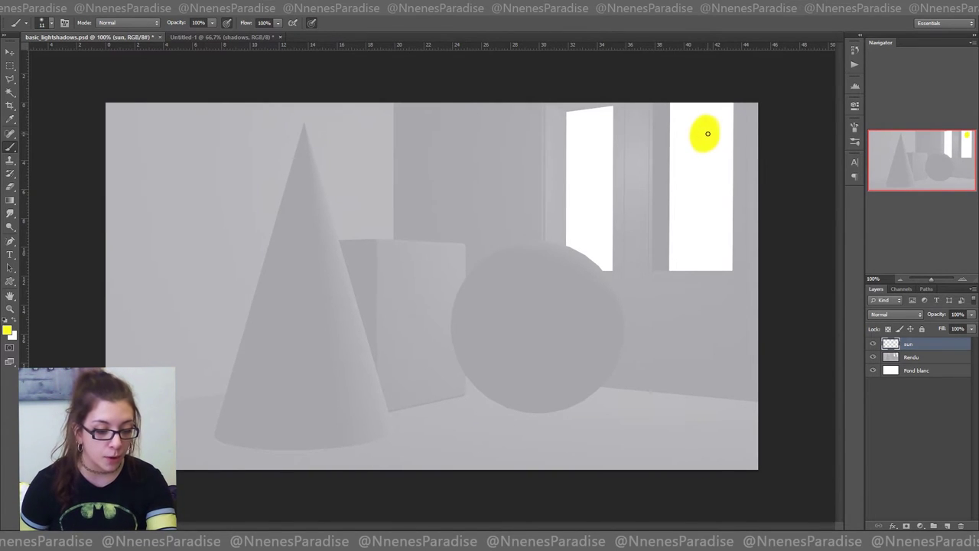
Step: Draw thin yellow light rays from the sun across the cone, cube and sphere, strengthening them with a duplicated, merged layer
drag(707, 132, 610, 383)
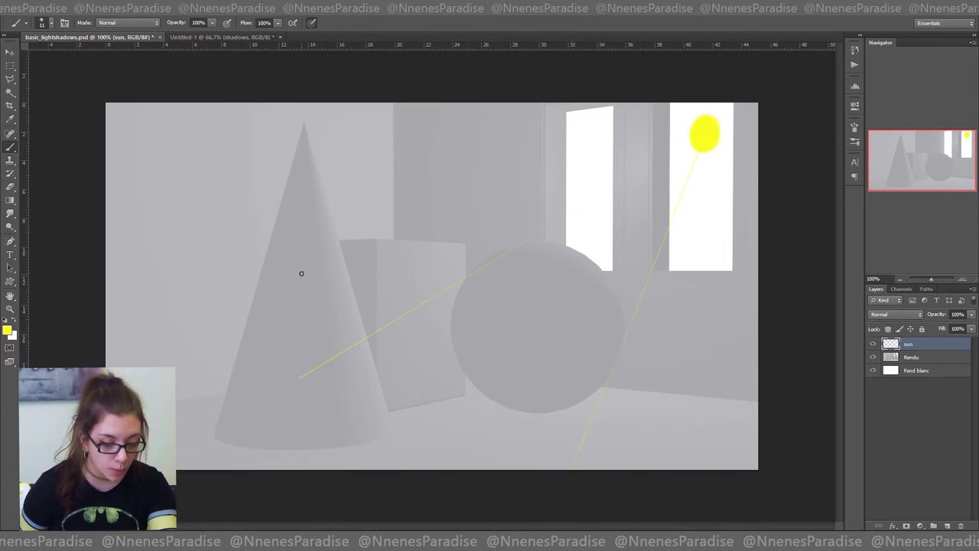
drag(240, 122, 693, 131)
key(ctrl+j)
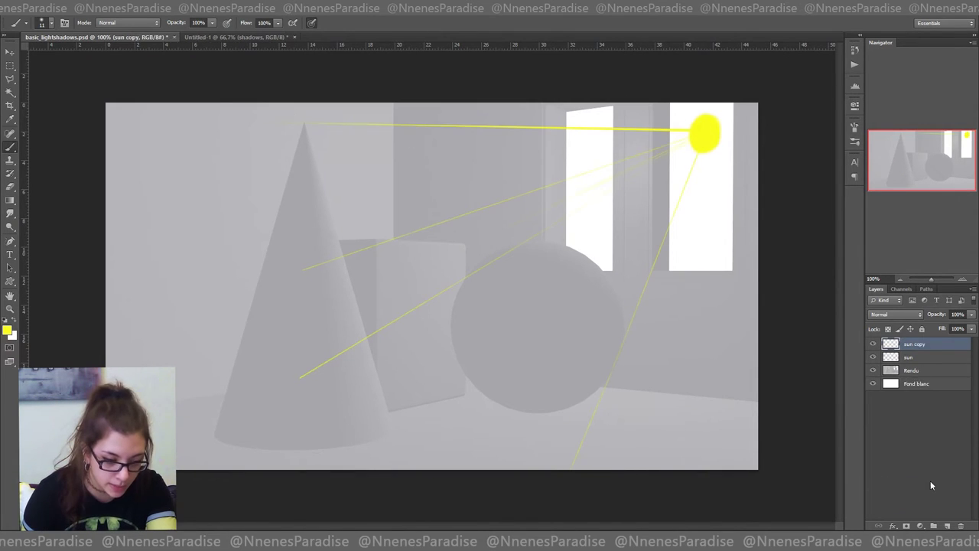
key(ctrl+e)
Step: Rename the merged sun layer as light guides
double_click(915, 344)
text(light gu)
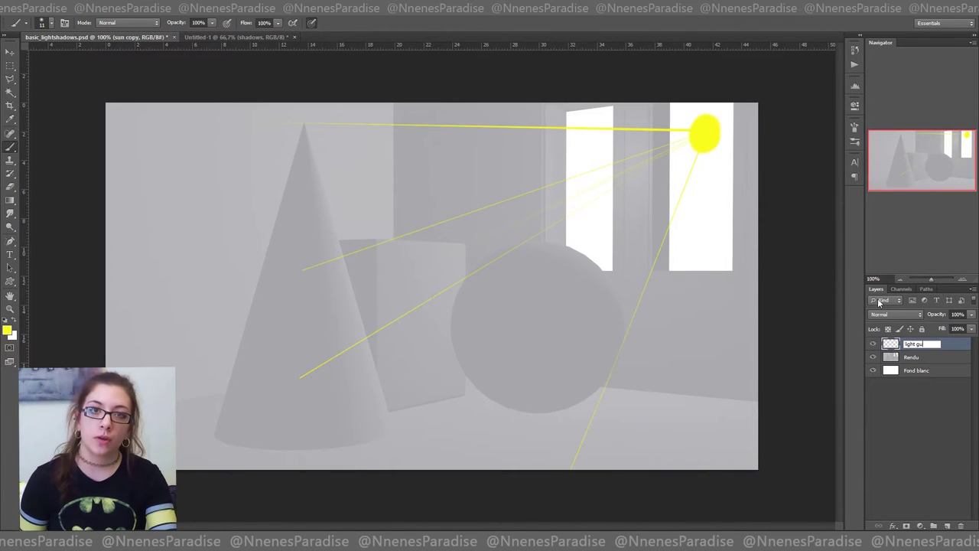
text(ides)
key(Return)
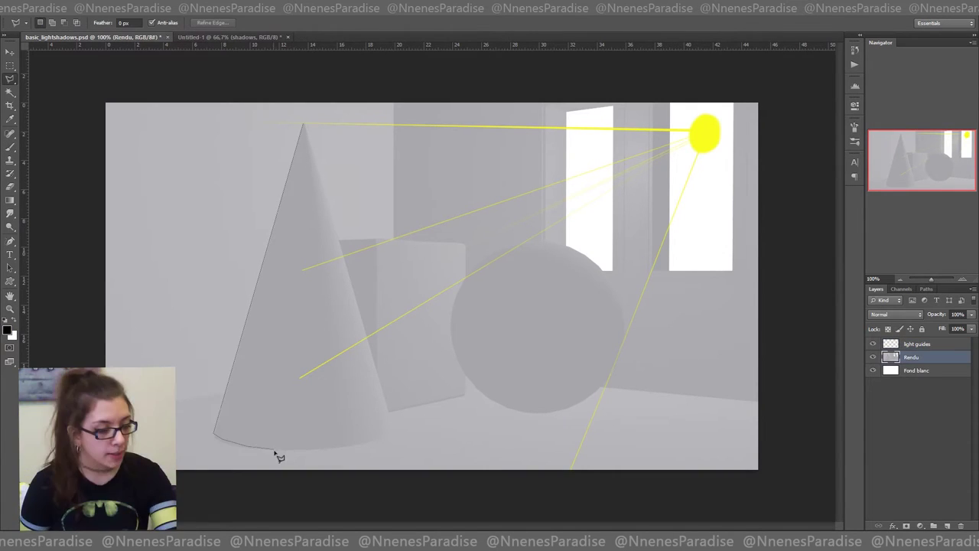
Step: Complete the Polygonal Lasso selection around the cone, following its curved base and closing at the tip
click(314, 449)
click(343, 445)
click(375, 438)
click(393, 427)
click(304, 124)
key(b)
click(947, 525)
double_click(914, 357)
text(shadows)
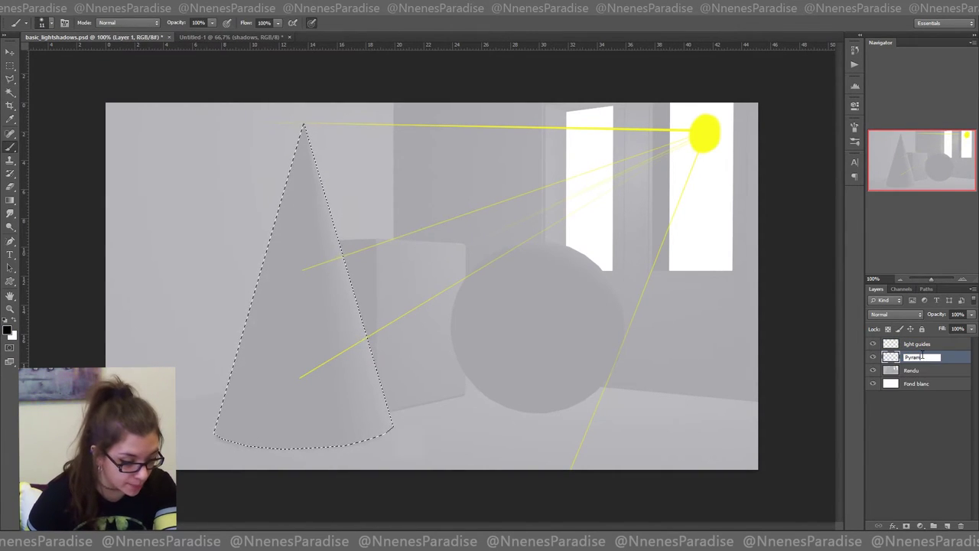
Step: Duplicate the Rendu layer twice and put the original and each copy in its own group
drag(922, 370, 947, 525)
drag(922, 370, 948, 526)
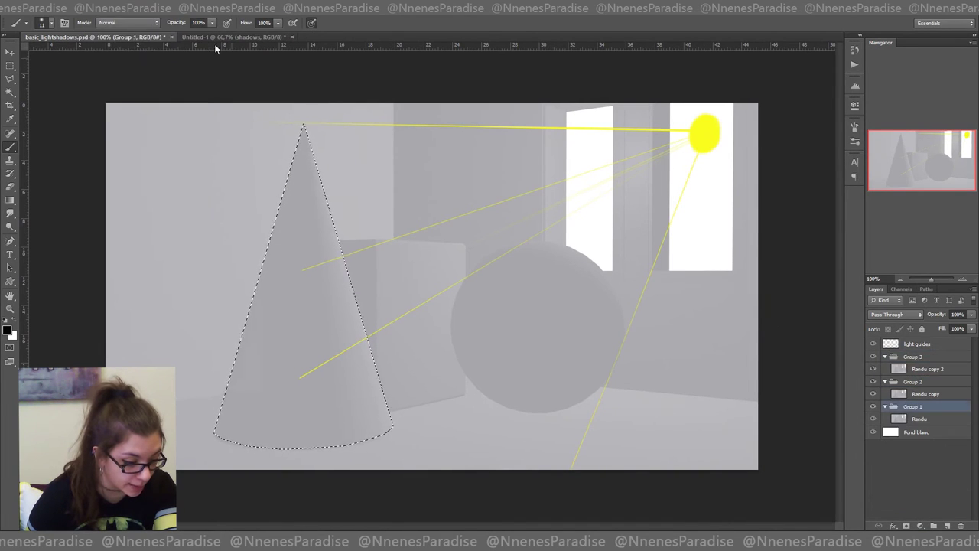
Step: Rename Group 1 as Cone and mask it with the cone selection
double_click(934, 403)
key(ctrl+a)
text(Cone)
Step: Outline the cube with the Polygonal Lasso and mask Group 2 with that selection
click(925, 394)
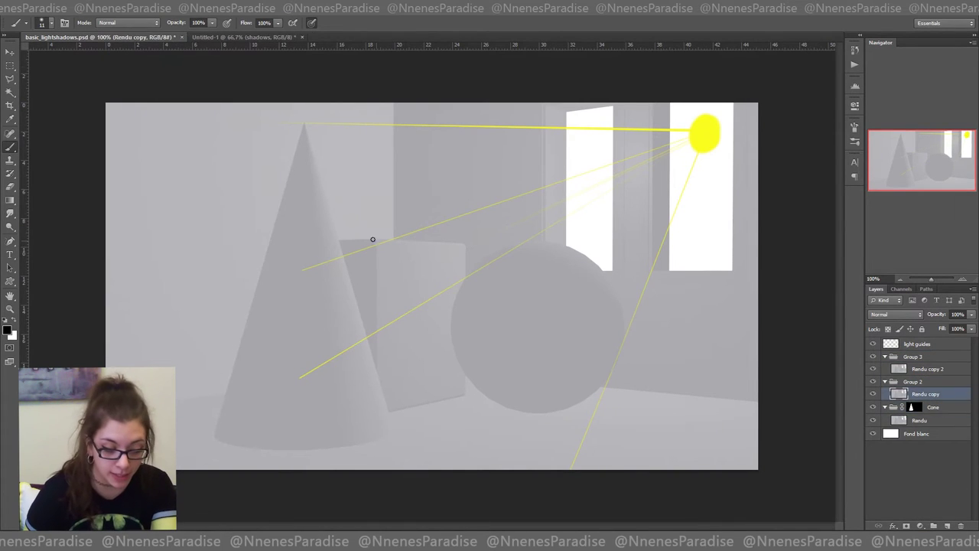
key(l)
click(316, 243)
click(466, 243)
click(466, 393)
click(913, 381)
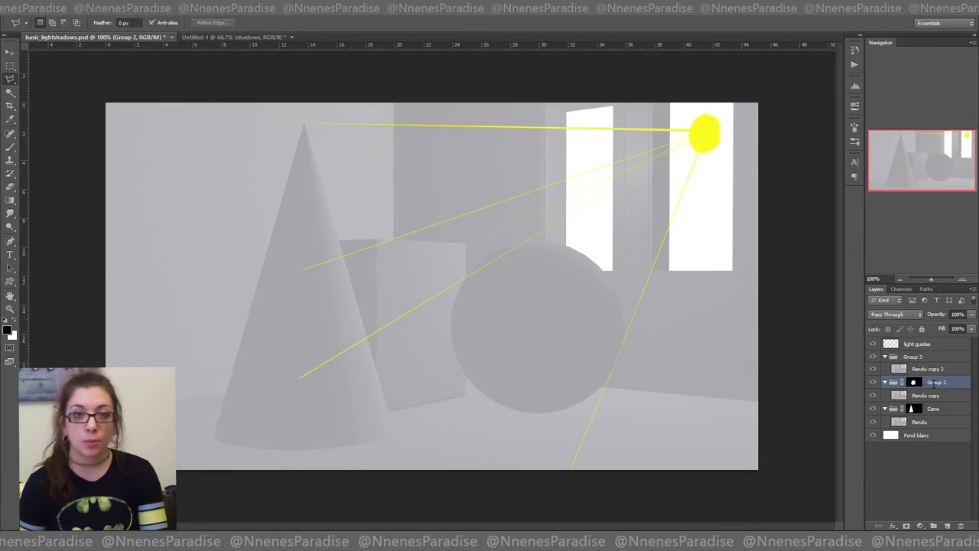
Step: Select the sphere with an elliptical selection and use it to mask the Rendu copy 2 layer in Group 3
key(alt+bracketright)
key(shift+m)
drag(453, 242, 623, 410)
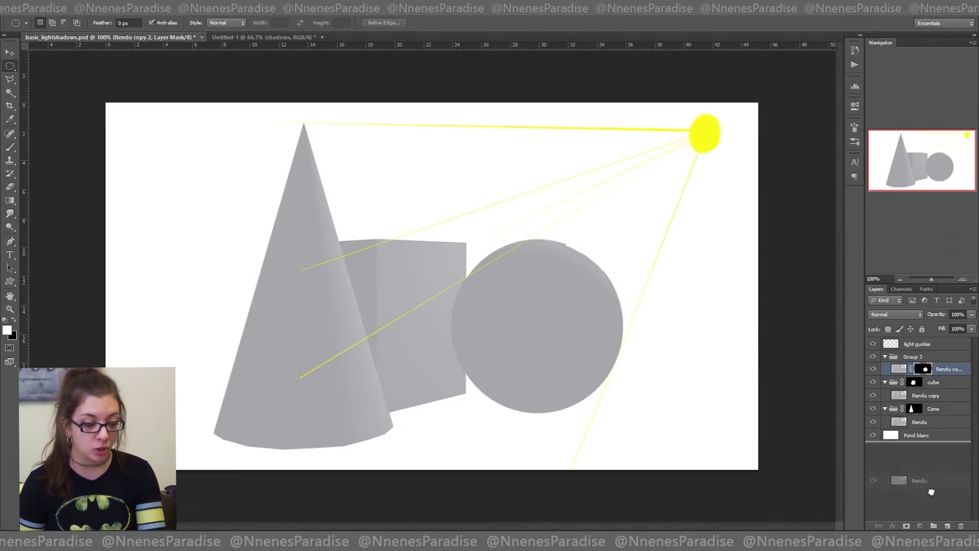
Step: Name the Rendu layer placed above Fond blanc BACKGROUND
text(BACKGROUND)
key(Return)
Step: Transfer the sphere mask from the Rendu copy 2 layer to Group 3 and rename the group Sphere
click(915, 357)
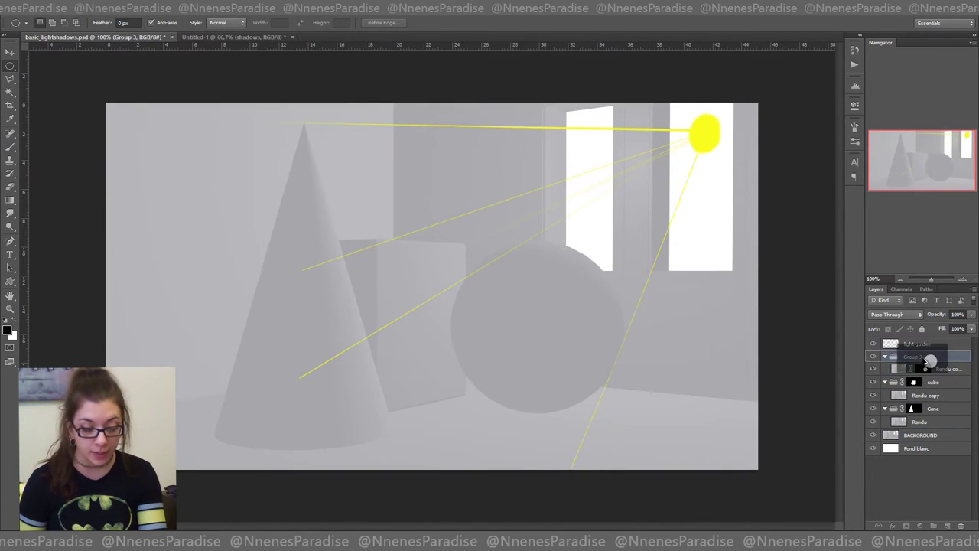
drag(922, 369, 914, 356)
shift+click(922, 369)
key(Delete)
double_click(933, 358)
text(Sphere)
key(Return)
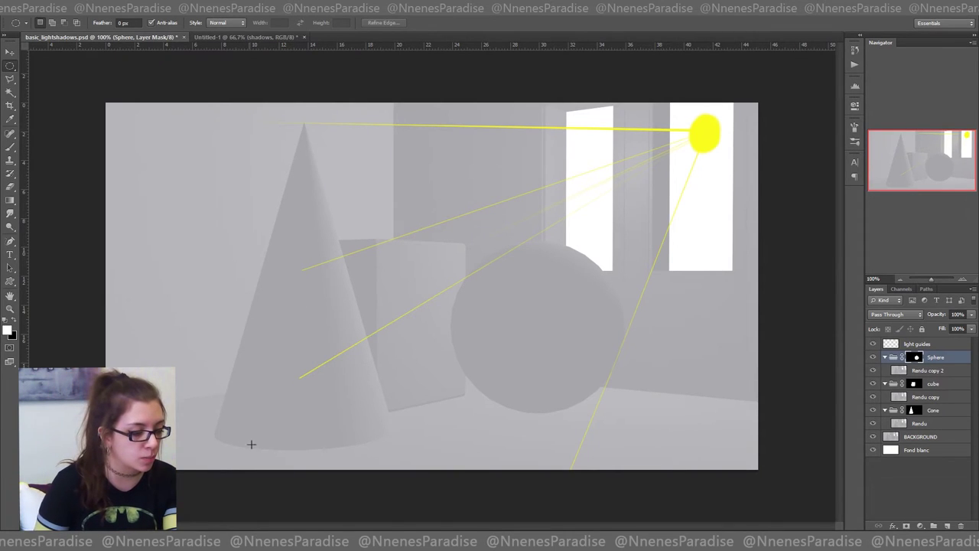
Step: Place the Cone group above the cube group and add a new layer above Rendu inside the Cone group
click(946, 417)
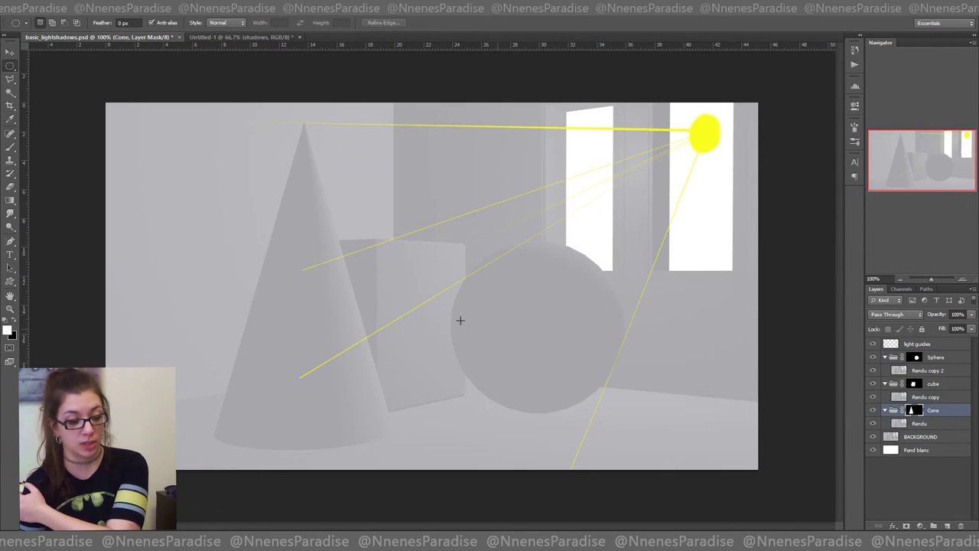
key(b)
key(x)
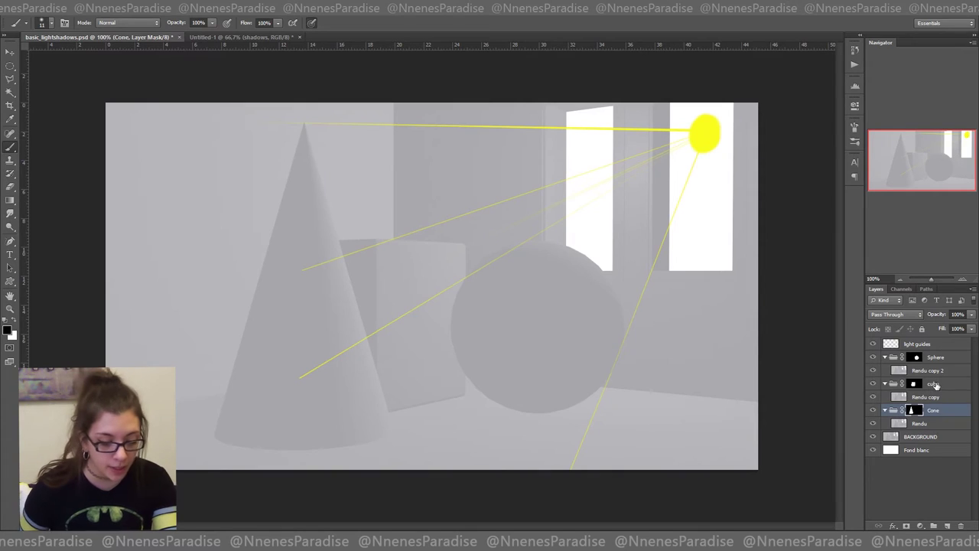
drag(936, 385, 933, 406)
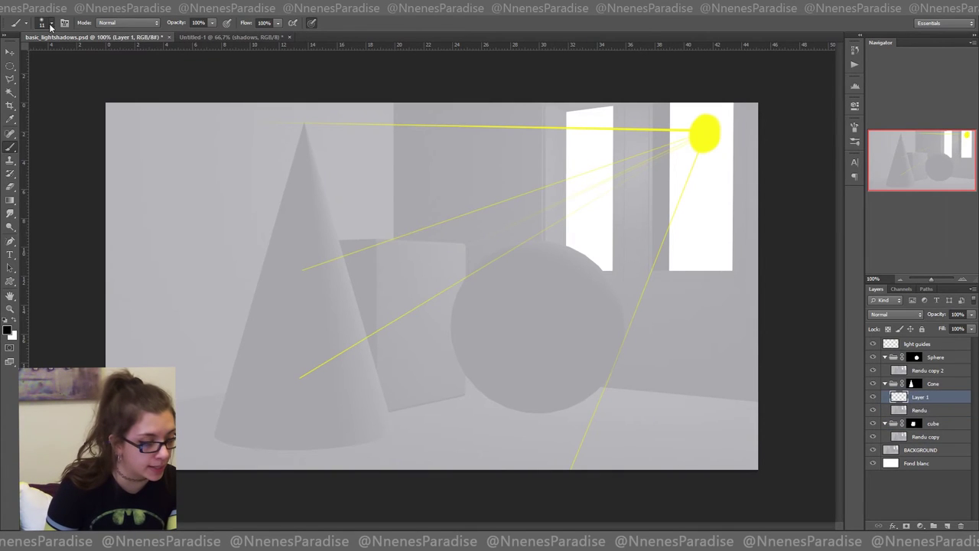
Step: Set the brush to 349 px, 0% hardness and 16% opacity, with pen pressure controlling opacity
click(50, 24)
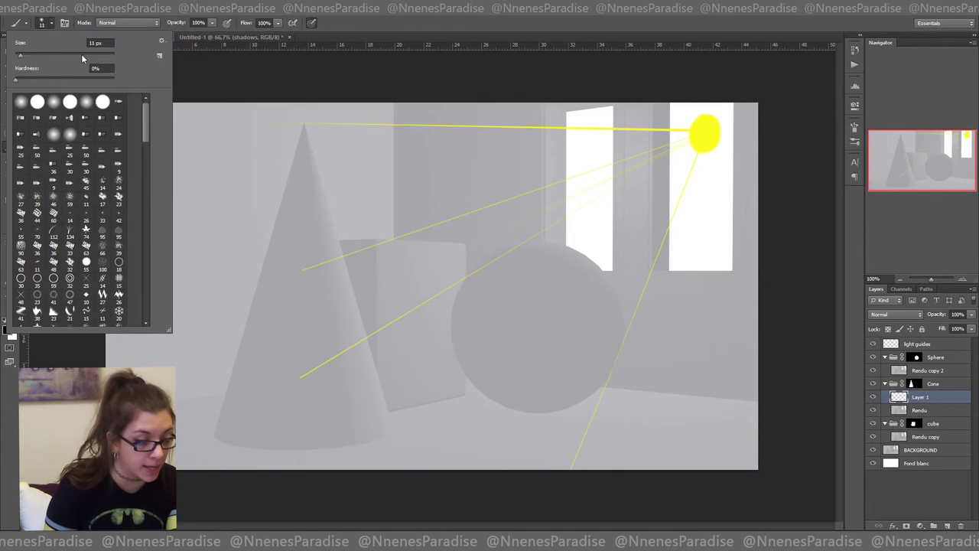
click(81, 54)
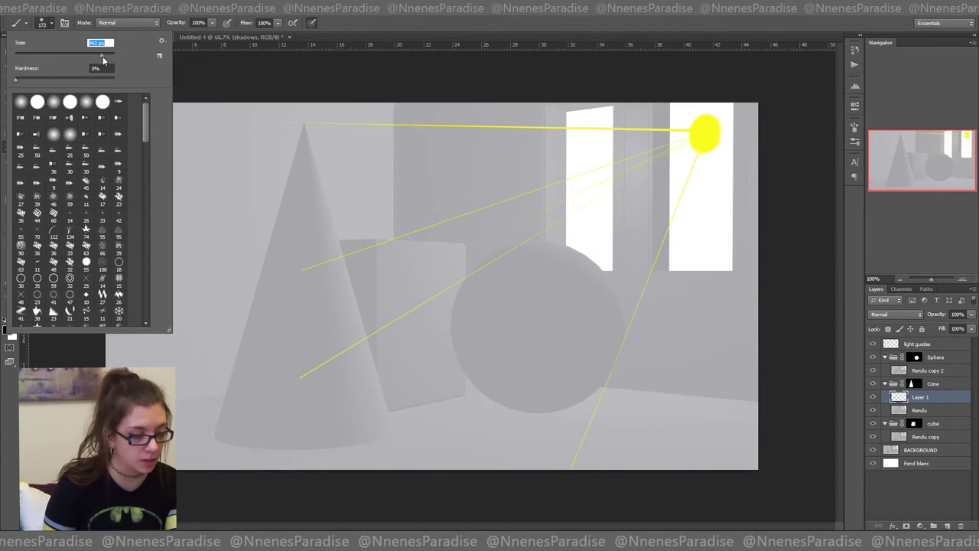
drag(26, 79, 15, 82)
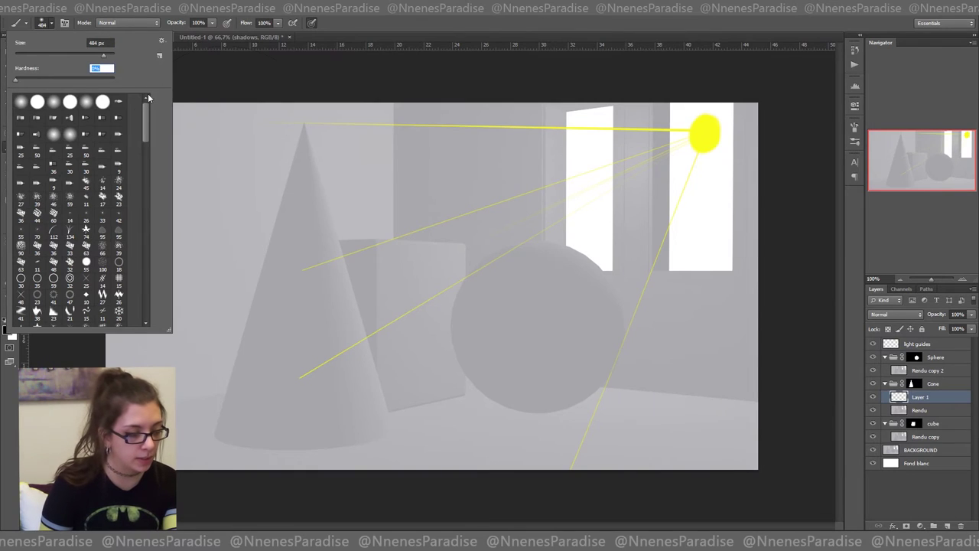
drag(101, 56, 97, 57)
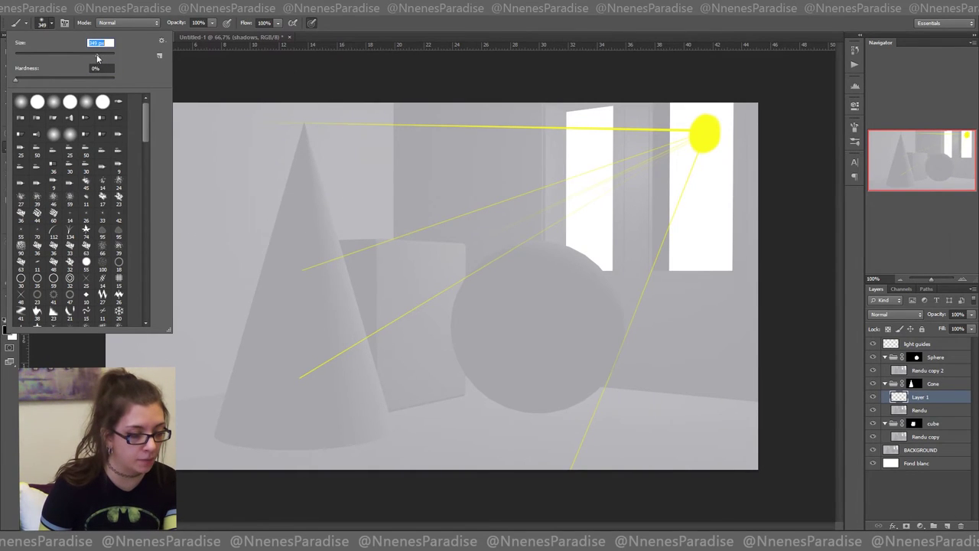
click(226, 24)
click(213, 23)
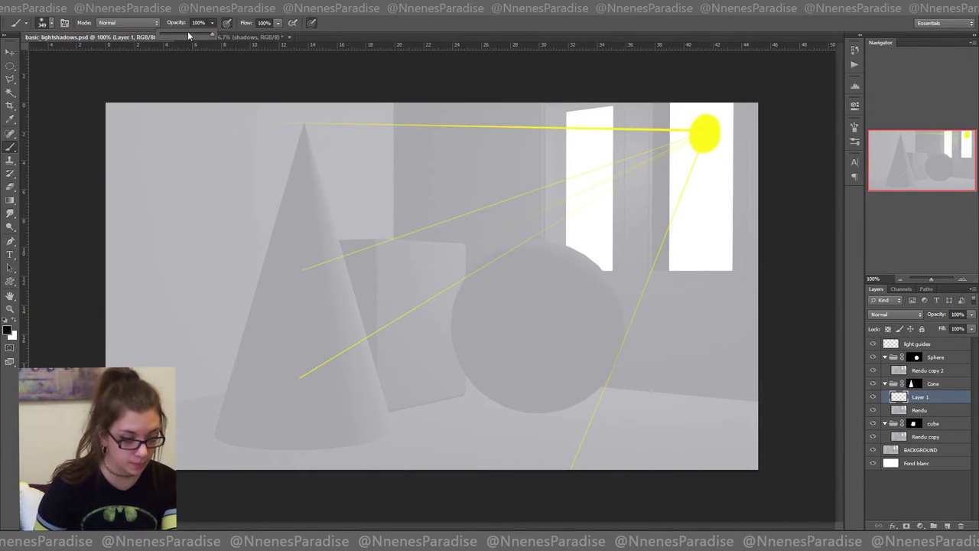
drag(171, 35, 168, 35)
Step: Paint soft black shading down the side of the cone facing away from the sun
mouse_move(271, 158)
mouse_down()
mouse_move(229, 269)
mouse_move(192, 408)
mouse_up()
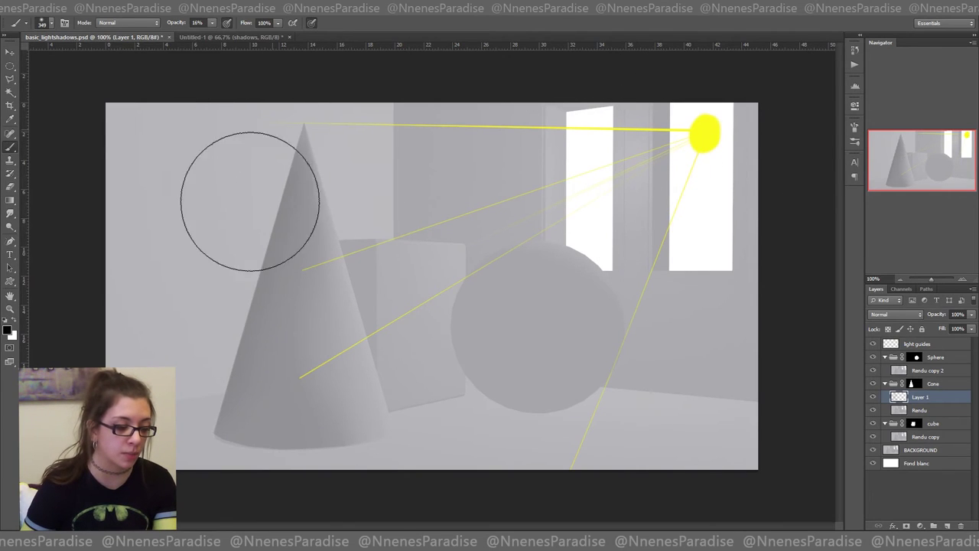
drag(229, 393, 284, 263)
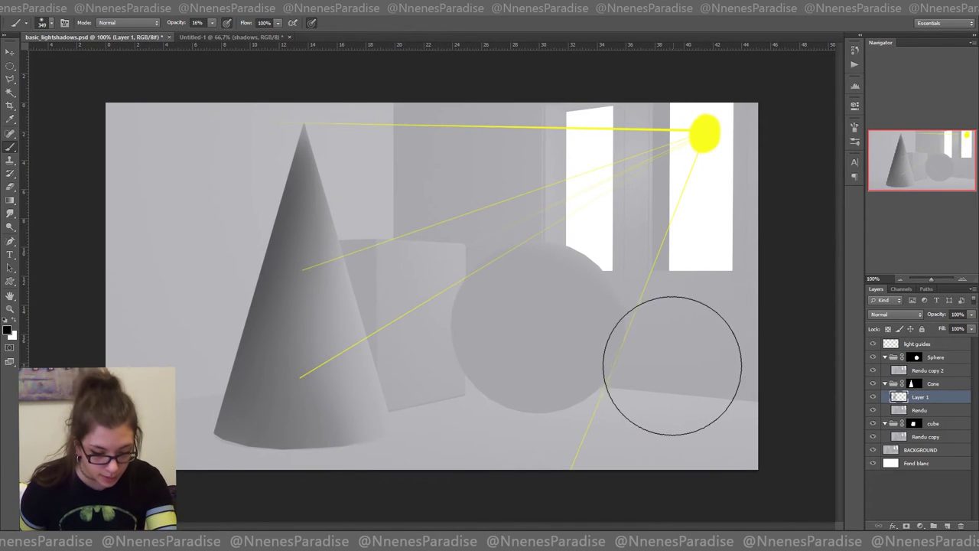
Step: Add a new layer to both the cube and Sphere groups and shade each object's side away from the light in soft black
click(925, 438)
click(947, 525)
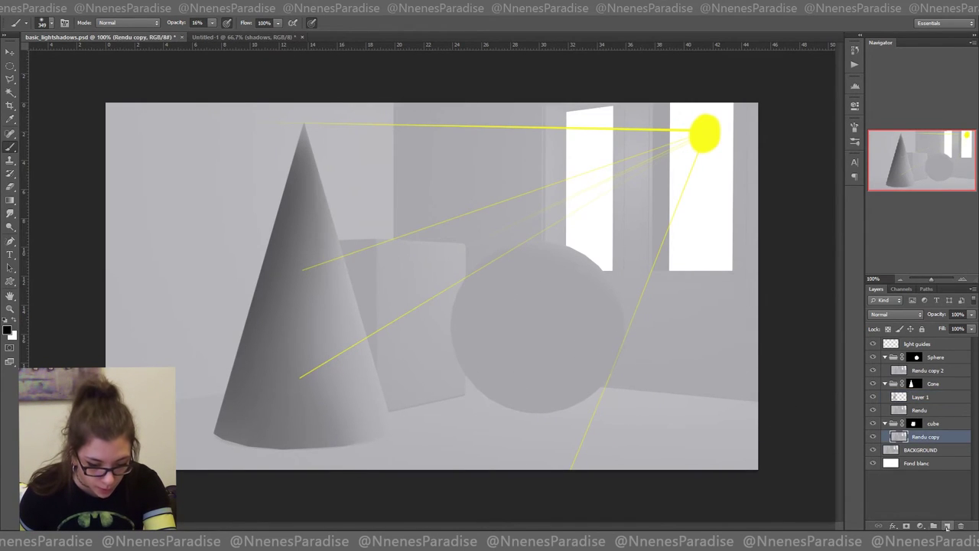
mouse_move(327, 258)
mouse_down()
mouse_move(361, 230)
mouse_move(321, 309)
mouse_up()
click(934, 373)
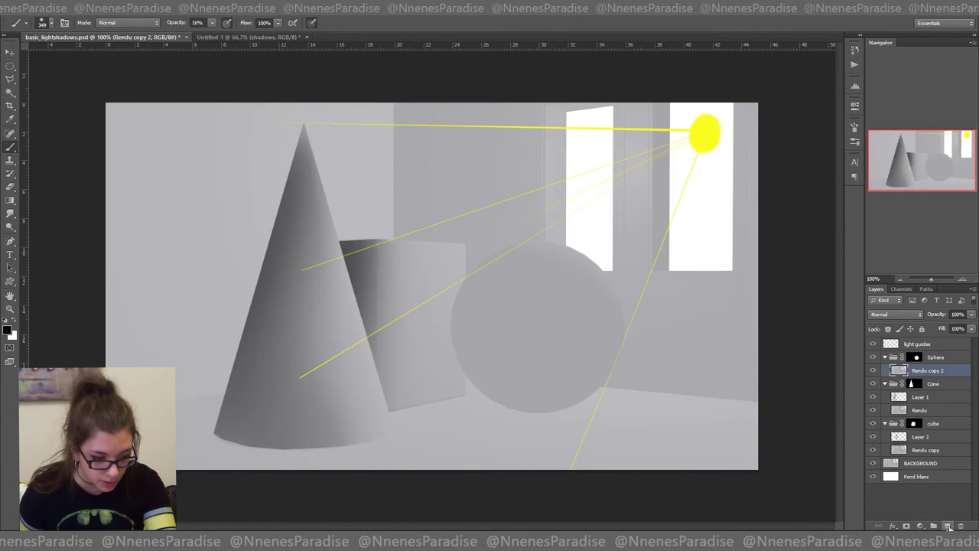
click(947, 526)
mouse_move(485, 274)
mouse_down()
mouse_move(548, 408)
mouse_move(477, 360)
mouse_move(515, 314)
mouse_move(535, 329)
mouse_up()
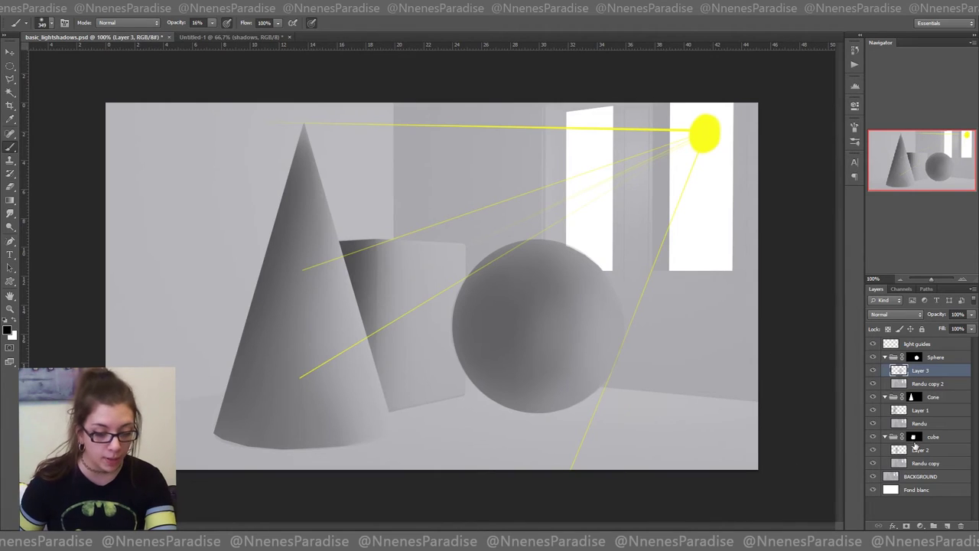
click(928, 477)
key(l)
click(395, 94)
key(b)
mouse_move(505, 161)
mouse_down()
mouse_move(412, 202)
mouse_move(673, 375)
mouse_up()
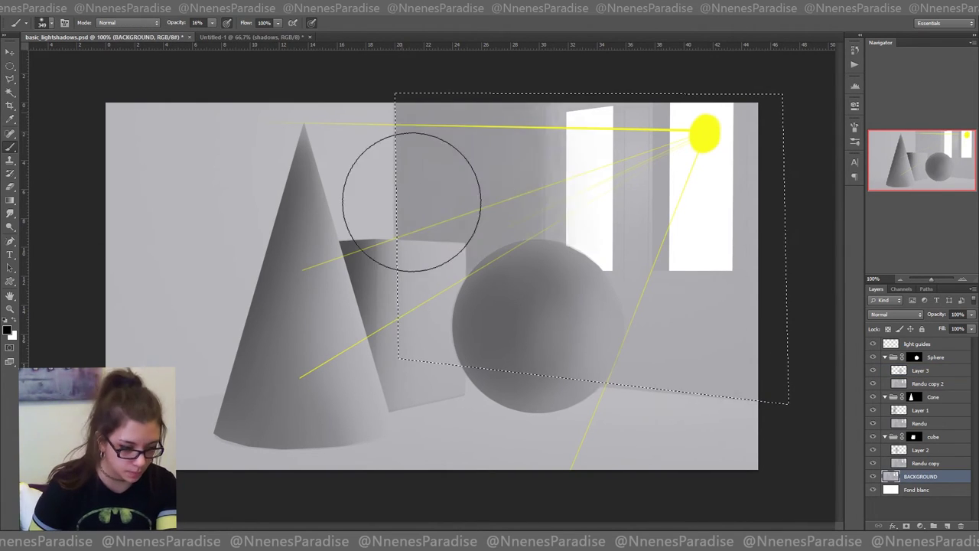
key(ctrl+alt+z)
key(ctrl+alt+z)
key(ctrl+alt+z)
Step: Outline the window wall with the Polygonal Lasso and paint soft shadows on both walls on a new layer above BACKGROUND
click(921, 477)
key(l)
click(394, 91)
click(398, 369)
click(762, 403)
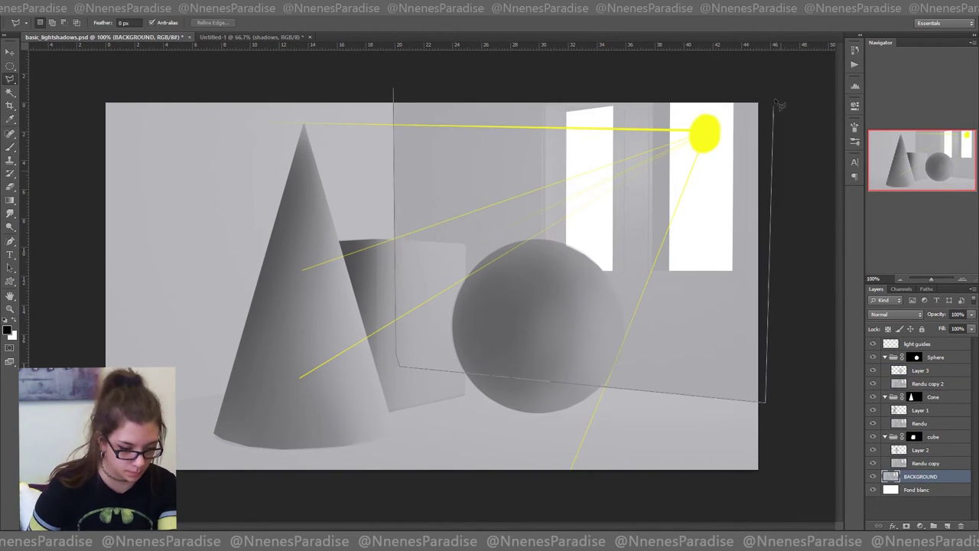
click(769, 87)
click(400, 352)
key(b)
drag(176, 329, 376, 342)
key(l)
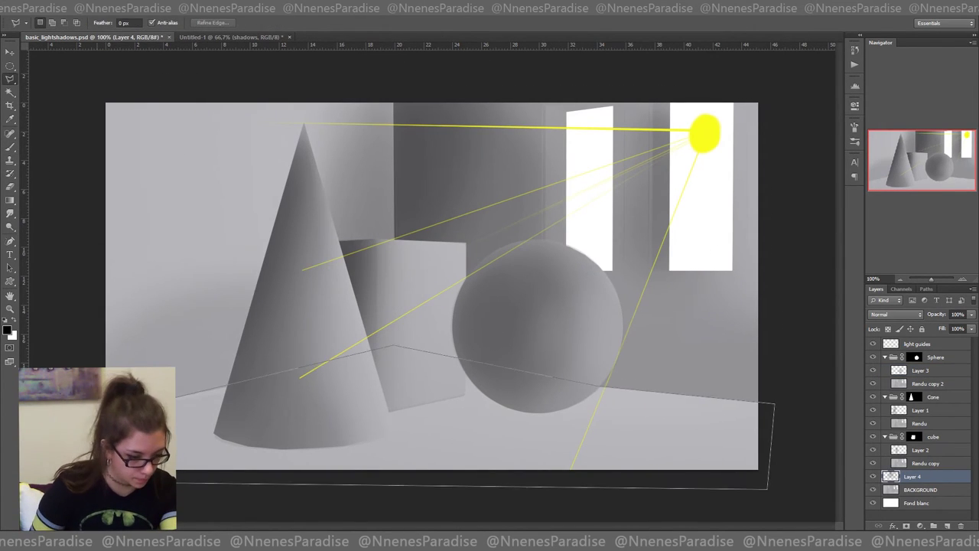
Step: Rename the shading layers in the cube, Cone and Sphere groups shadows_1
double_click(920, 450)
text(shadows_1)
double_click(921, 410)
text(shadows_1)
double_click(920, 370)
text(shadows_1)
key(Return)
Step: Deepen the shadow on the cube's dark face on a new layer, using a 174 px brush at 9% opacity
click(924, 449)
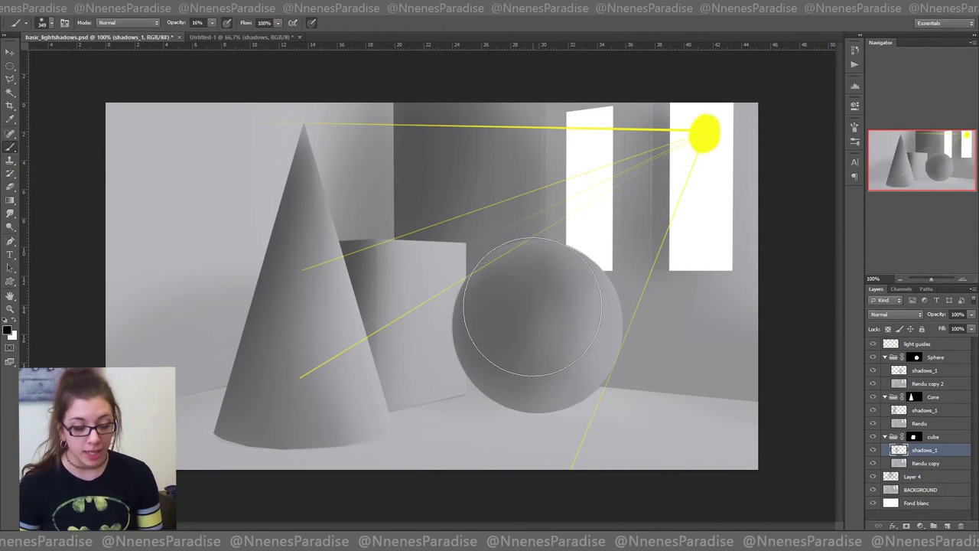
click(947, 526)
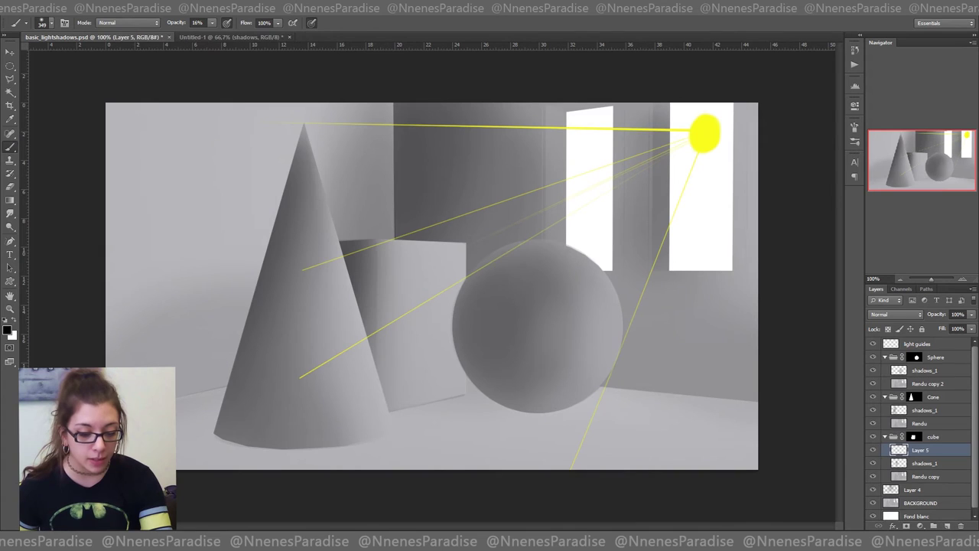
click(51, 22)
key(Tab)
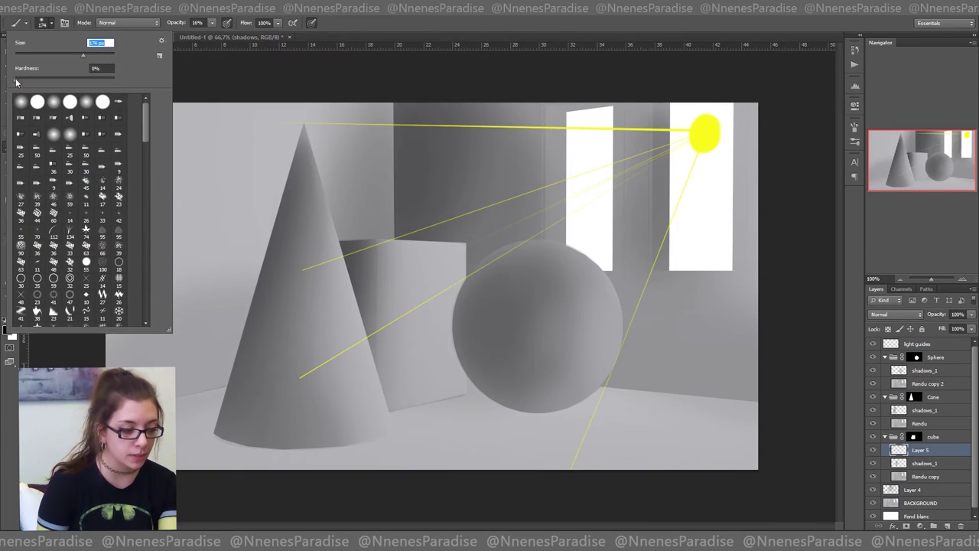
click(212, 22)
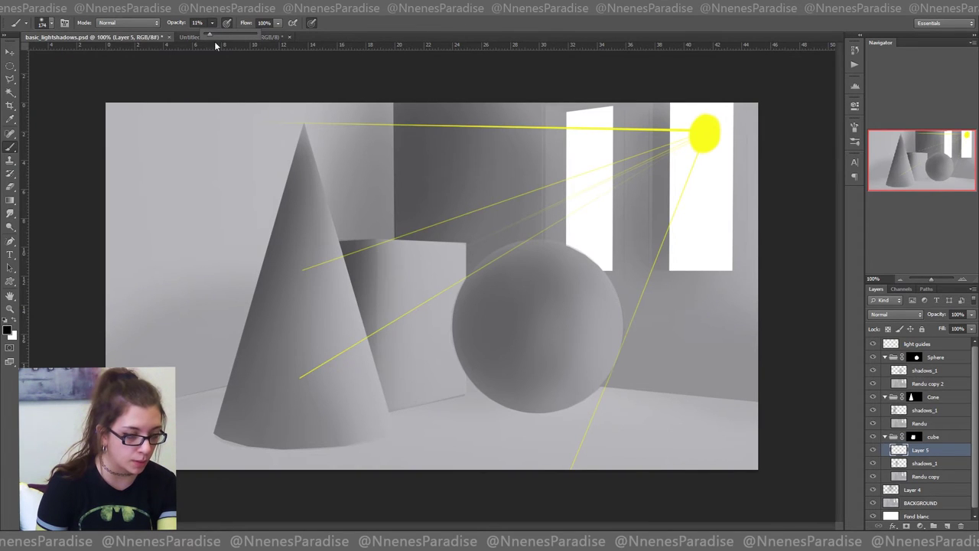
drag(211, 36, 209, 35)
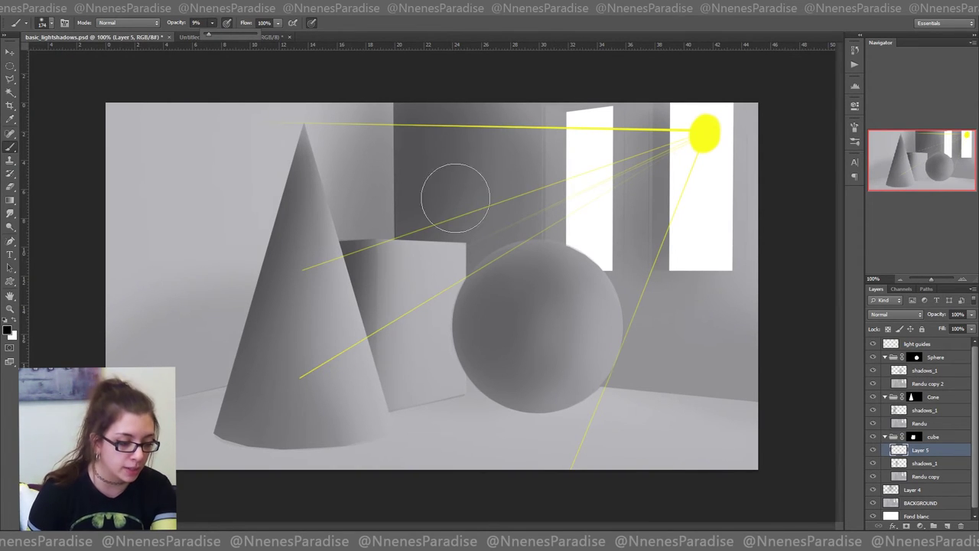
drag(354, 252, 354, 310)
Step: Add another layer above shadows_1 in the Cone and Sphere groups and darken the core shadows of the cone and sphere
click(924, 410)
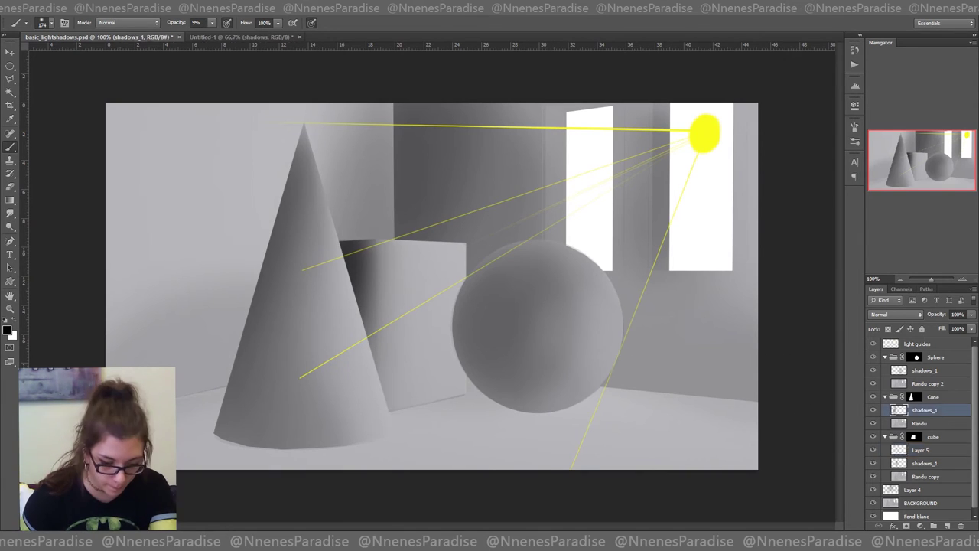
click(947, 526)
mouse_move(299, 168)
mouse_down()
mouse_move(245, 362)
mouse_move(298, 416)
mouse_up()
click(924, 370)
click(947, 525)
mouse_move(465, 332)
mouse_down()
mouse_move(531, 313)
mouse_move(464, 327)
mouse_move(536, 379)
mouse_up()
Step: Rename the second shading layers in the cube, Cone and Sphere groups shadows_2
click(923, 423)
double_click(921, 476)
text(shadows_2)
double_click(921, 423)
text(shadows_2)
double_click(921, 370)
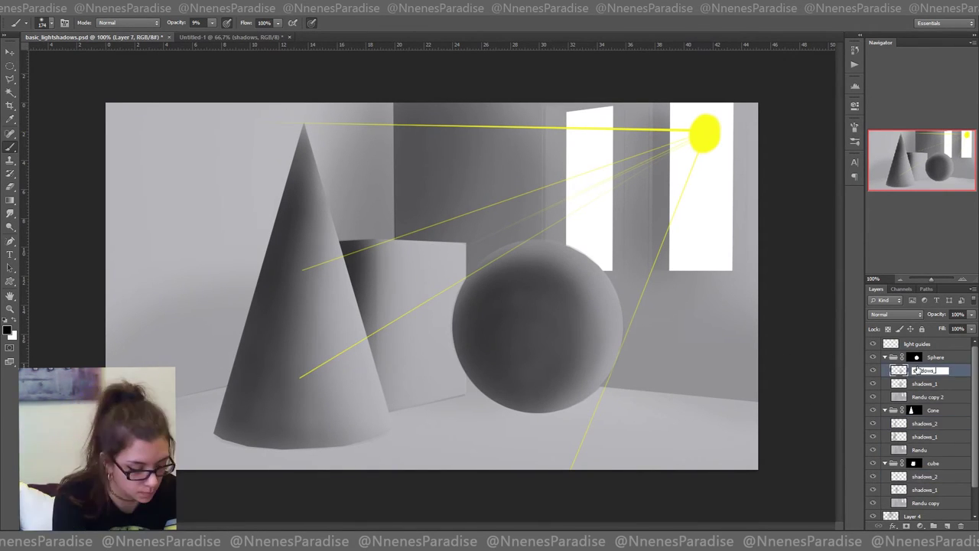
text(shadows_2)
double_click(914, 515)
Step: Darken the cube's shaded face on a new layer above shadows_2, using a rectangular selection to keep its vertical edge sharp
click(925, 477)
click(947, 526)
key(ctrl+plus)
key(ctrl+plus)
drag(359, 176, 368, 367)
key(shift+m)
drag(719, 81, 434, 522)
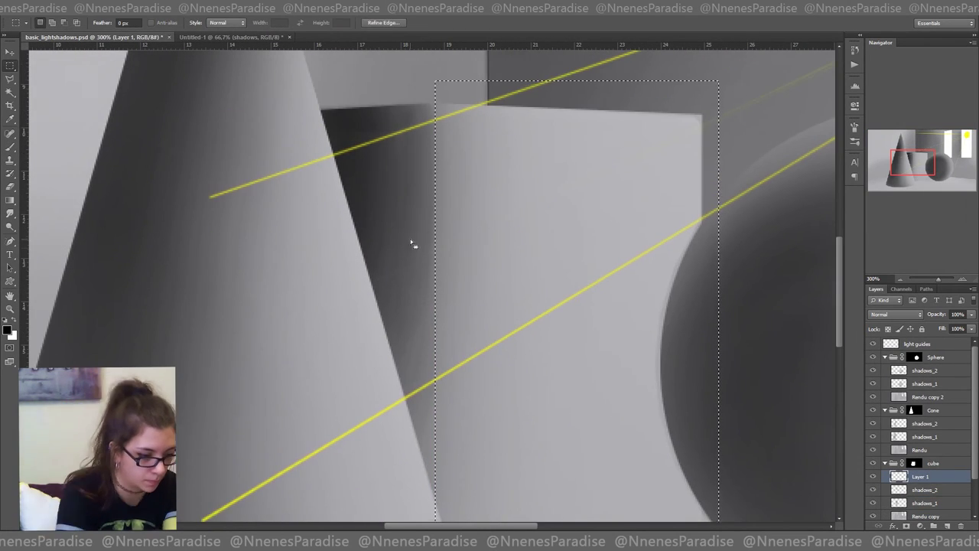
key(b)
drag(413, 130, 417, 436)
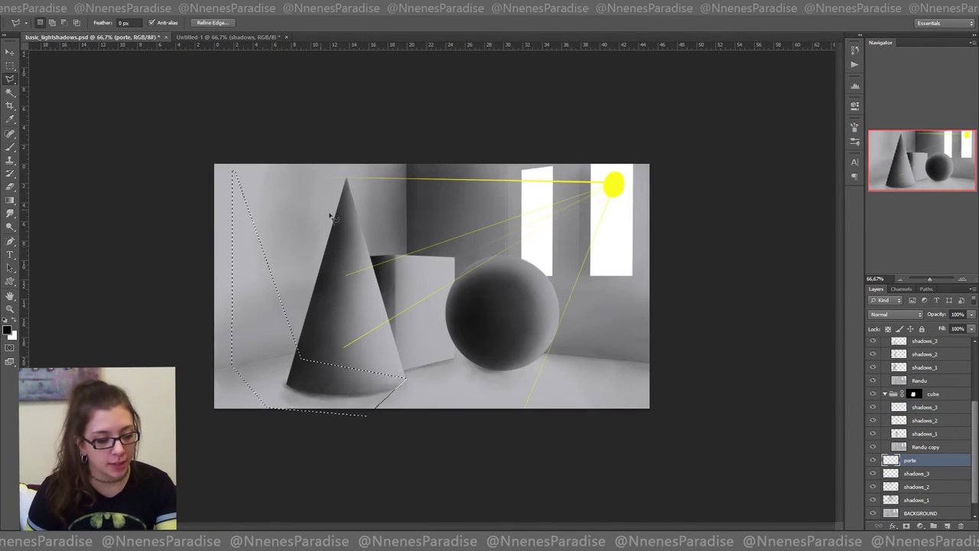
Step: Fill the cast-shadow shapes of the cone and the cube with black on the porte layer
key(ctrl+plus)
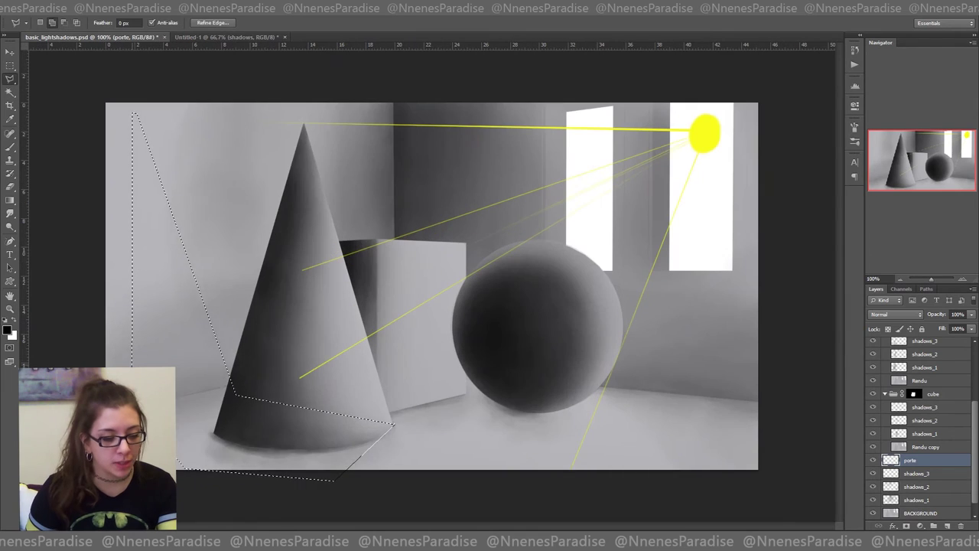
key(alt+BackSpace)
key(ctrl+d)
key(b)
key(x)
key(l)
key(ctrl+BackSpace)
key(ctrl+d)
Step: Select the sphere's outline, transform it into a flattened, skewed ellipse on the floor and fill it with black as its cast shadow
key(shift+m)
drag(452, 238, 620, 413)
key(ctrl+t)
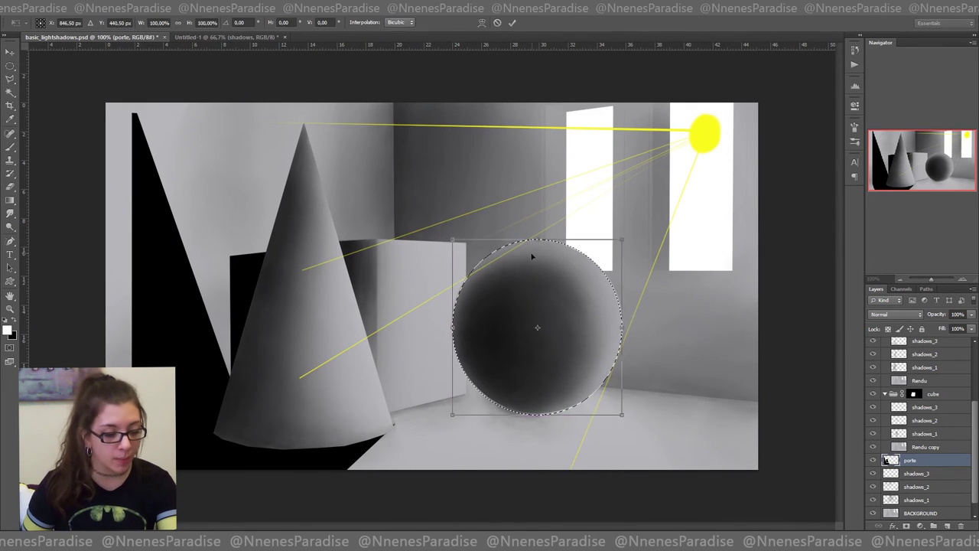
drag(535, 238, 525, 520)
drag(609, 520, 506, 528)
key(Return)
key(alt+BackSpace)
key(ctrl+d)
Step: Apply a 10-pixel Gaussian Blur to the cast shadows on the porte layer and lower the layer's opacity
scroll(947, 371, down, 1)
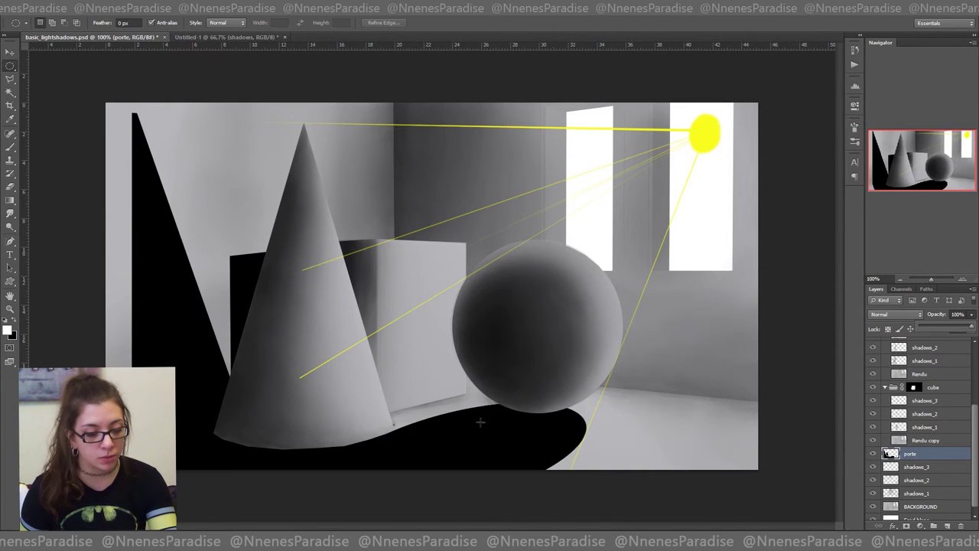
click(170, 8)
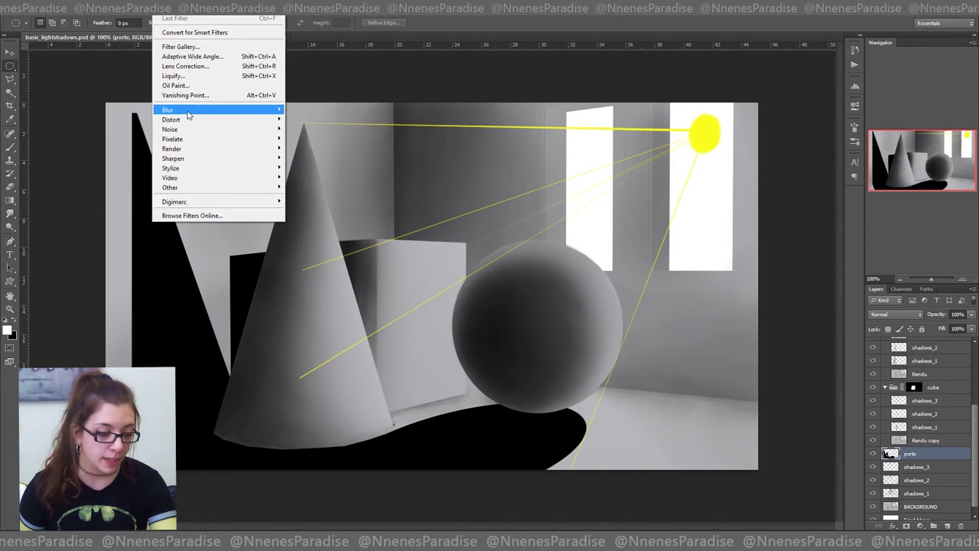
mouse_move(188, 111)
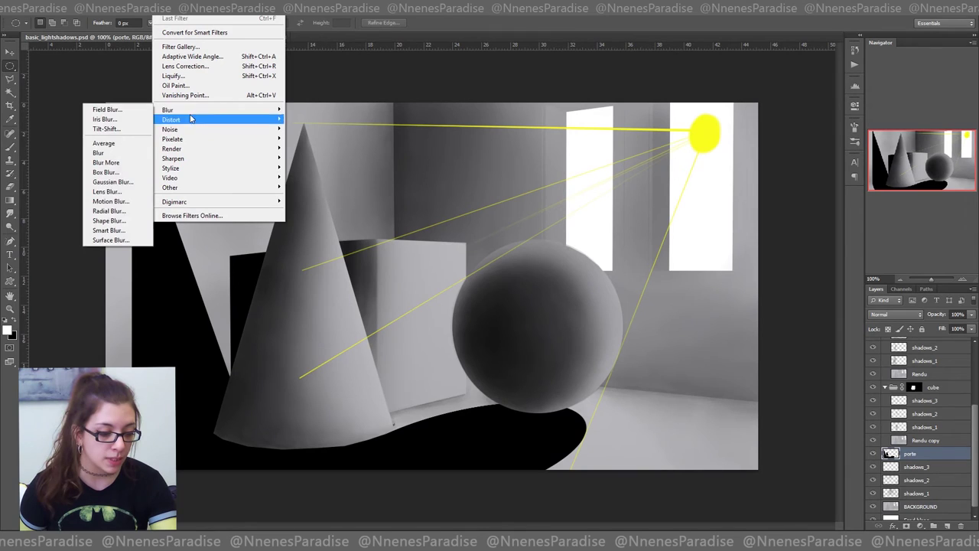
click(114, 182)
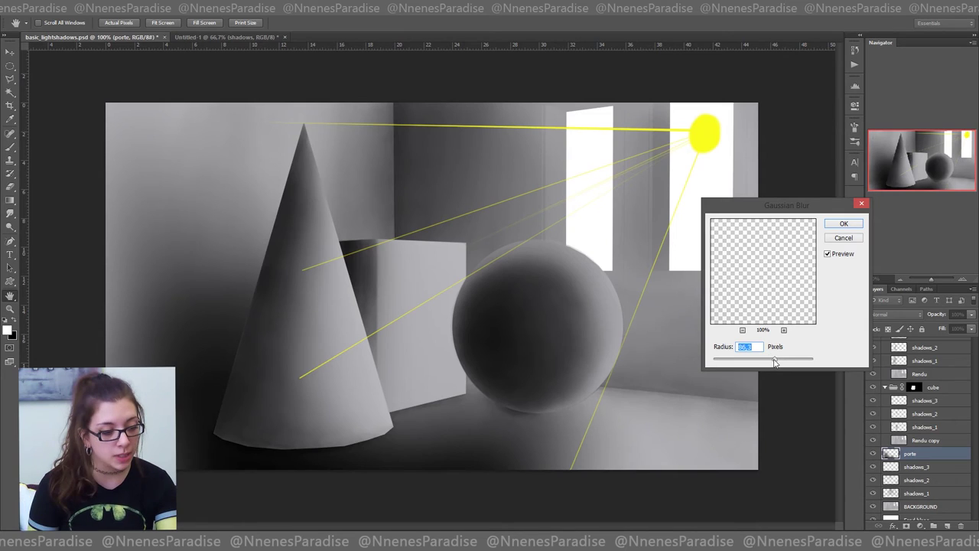
drag(774, 362, 732, 369)
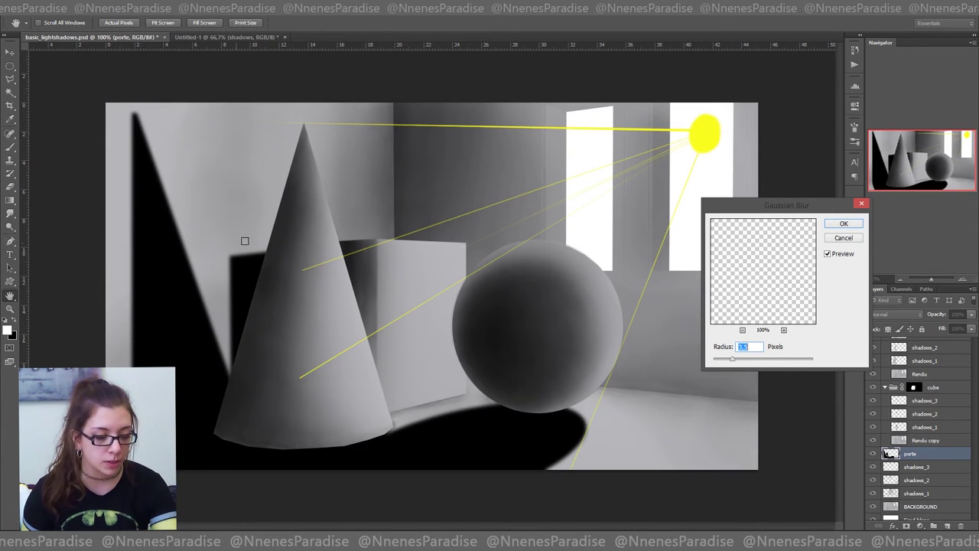
drag(732, 358, 753, 364)
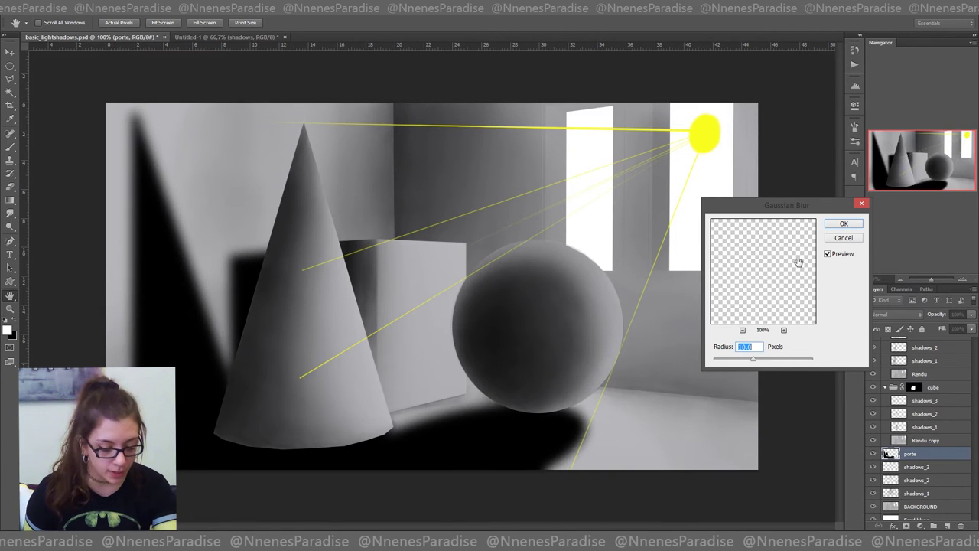
click(846, 225)
click(971, 316)
drag(959, 328, 954, 330)
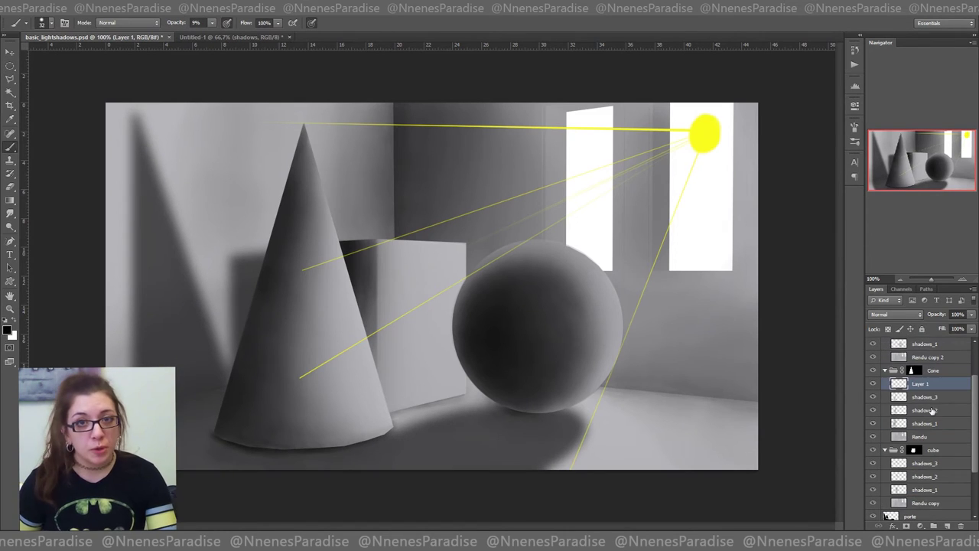
Step: Darken the cone's shaded side on Layer 1 with a soft 246 px black brush at 9% opacity
click(52, 23)
click(35, 55)
key(Return)
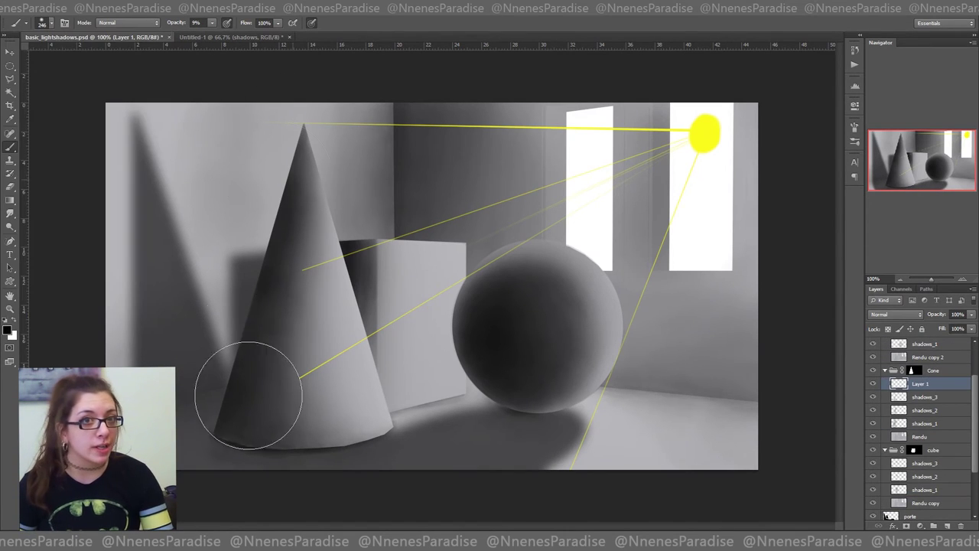
mouse_move(284, 448)
mouse_down()
mouse_move(289, 211)
mouse_move(300, 147)
mouse_up()
Step: Add a new layer above shadows_3 in the Sphere group and deepen the sphere's core shadow on it
click(935, 371)
scroll(941, 409, down, 1)
scroll(941, 409, up, 3)
click(938, 370)
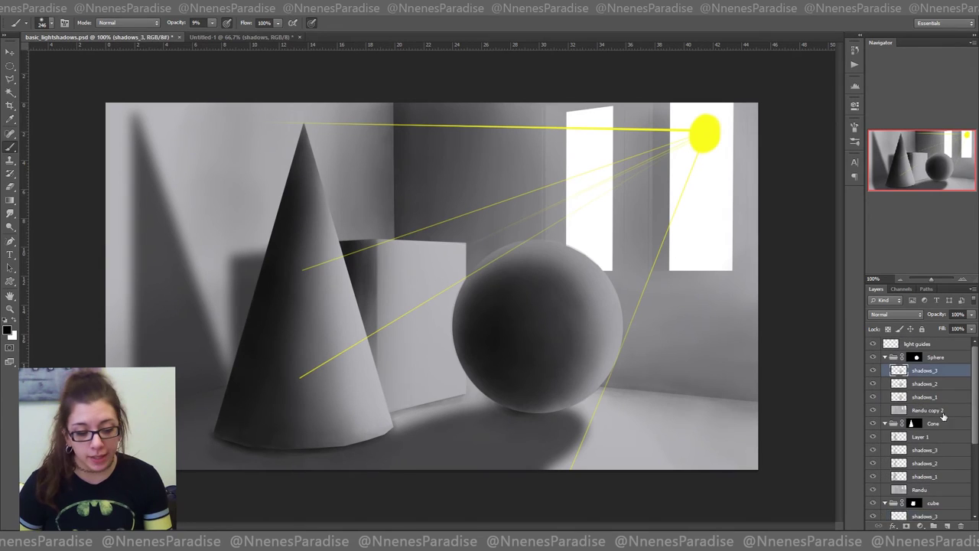
click(947, 526)
mouse_move(525, 411)
mouse_down()
mouse_move(536, 315)
mouse_move(498, 317)
mouse_move(601, 348)
mouse_up()
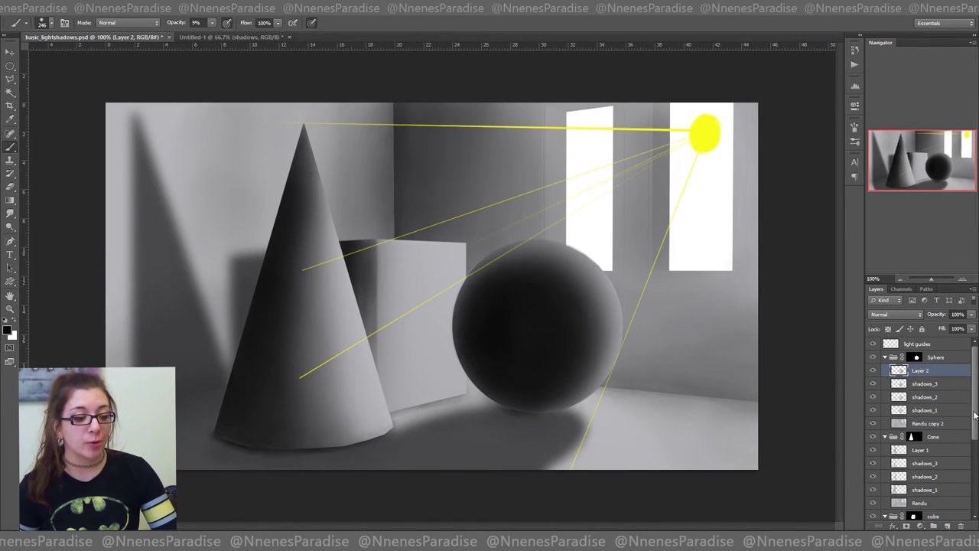
Step: Add a new layer above shadows_3 in the cube group and darken the cube's shaded face on it
scroll(934, 438, down, 3)
click(935, 440)
click(947, 526)
mouse_move(344, 344)
mouse_down()
mouse_move(337, 276)
mouse_move(405, 217)
mouse_up()
Step: Darken the floor on a new layer above the background's shadows_3, and shade the cube's light face beside the sphere on Layer 3
scroll(935, 451, down, 3)
click(935, 460)
click(947, 526)
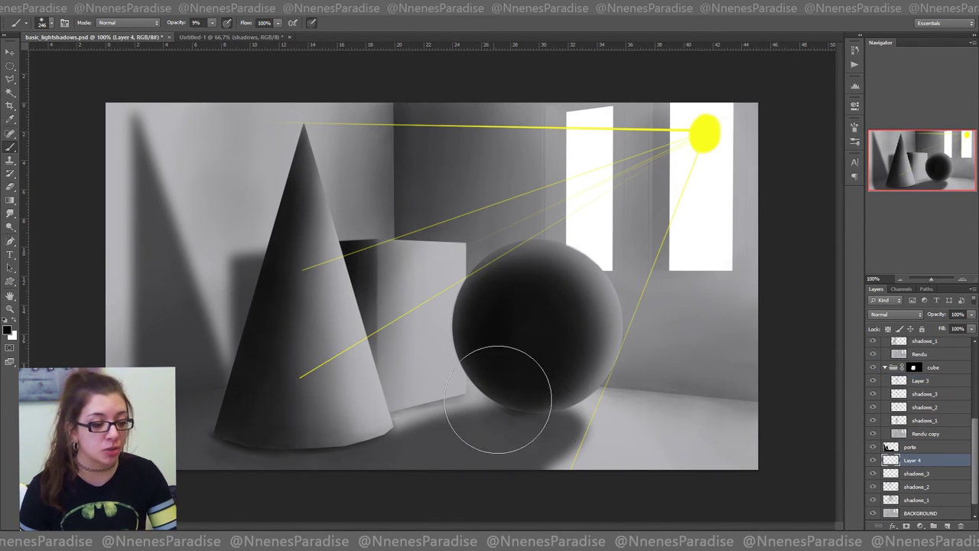
mouse_move(498, 400)
mouse_down()
mouse_move(514, 428)
mouse_move(505, 435)
mouse_up()
click(932, 380)
drag(439, 357, 446, 333)
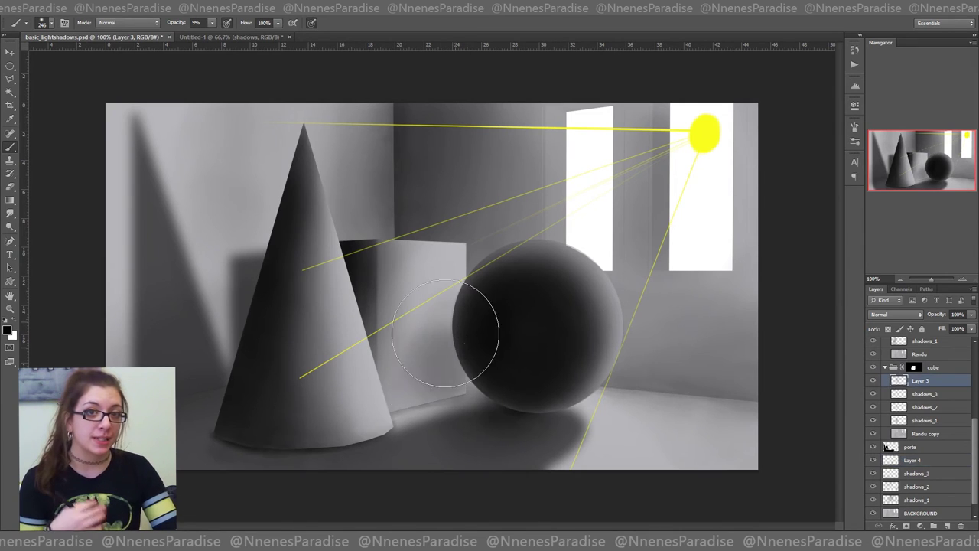
Step: Add a new layer above the Sphere group and name it general-shadows
scroll(965, 451, down, 1)
click(965, 450)
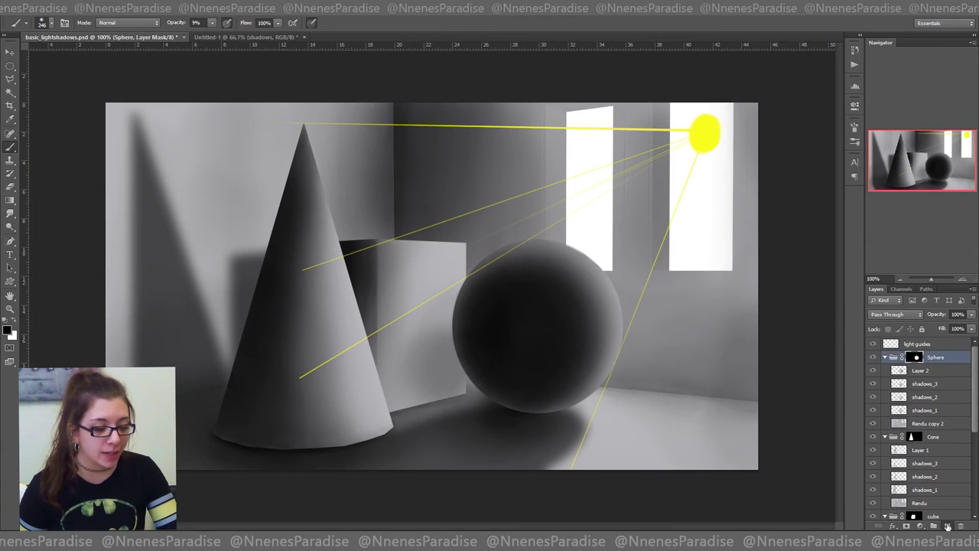
click(948, 526)
double_click(911, 356)
text(general-shadows)
key(Return)
Step: Paint soft black shadows around the room's walls and corners on general-shadows with a 432 px brush at 9% opacity
click(50, 23)
click(100, 58)
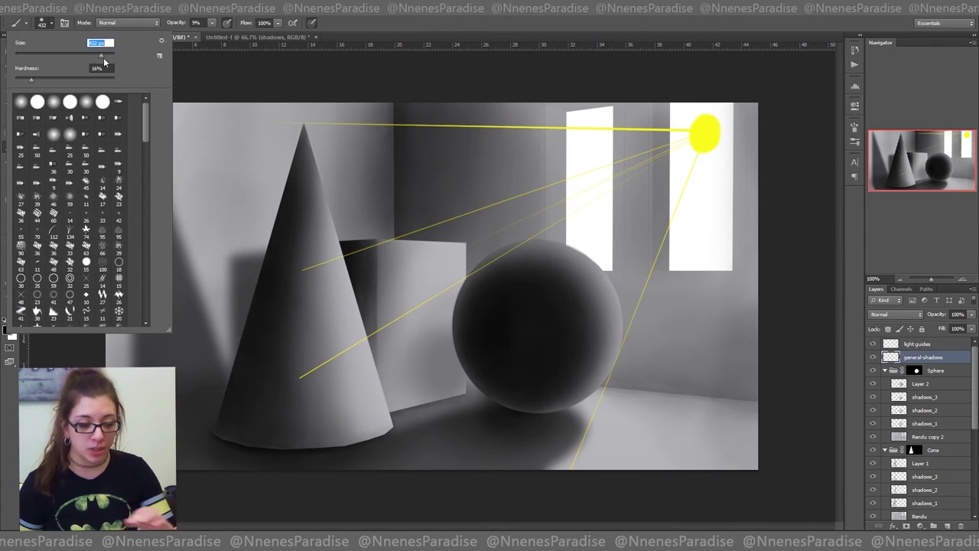
alt+click(339, 175)
mouse_move(248, 134)
mouse_down()
mouse_move(429, 140)
mouse_move(336, 151)
mouse_up()
mouse_move(194, 376)
mouse_down()
mouse_move(282, 395)
mouse_move(408, 402)
mouse_move(295, 322)
mouse_move(656, 382)
mouse_move(634, 105)
mouse_move(341, 151)
mouse_up()
Step: Soften the general shadows around the cone's base with a 473 px eraser at 27% opacity
click(11, 185)
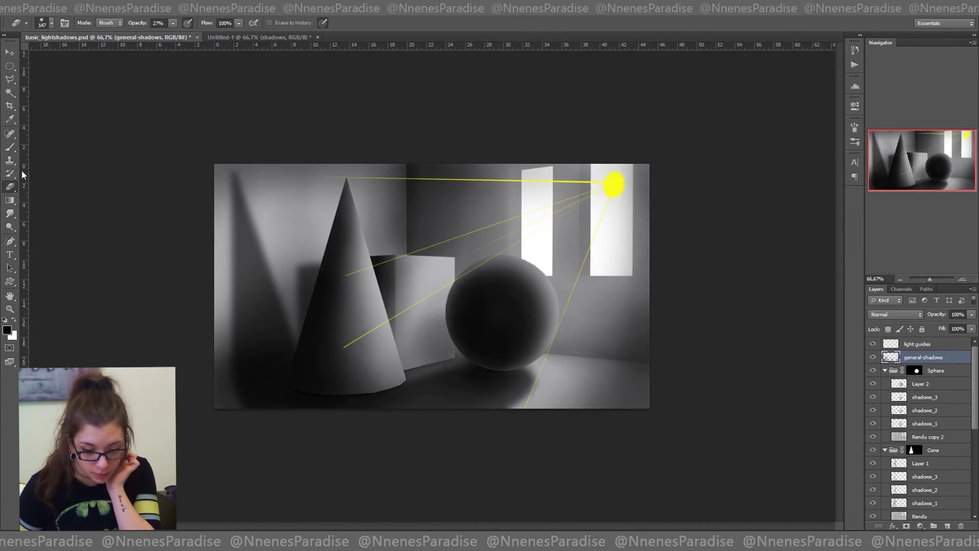
click(49, 23)
drag(290, 365, 380, 425)
Step: Rename the fourth shading layers of the background and of the cube, Cone and Sphere groups shadows_4
mouse_move(974, 372)
mouse_down()
mouse_move(974, 455)
mouse_move(974, 400)
mouse_up()
double_click(922, 446)
text(shadows_4)
double_click(922, 368)
text(shadows_4)
double_click(924, 413)
text(shadows_4)
scroll(970, 404, up, 2)
double_click(922, 379)
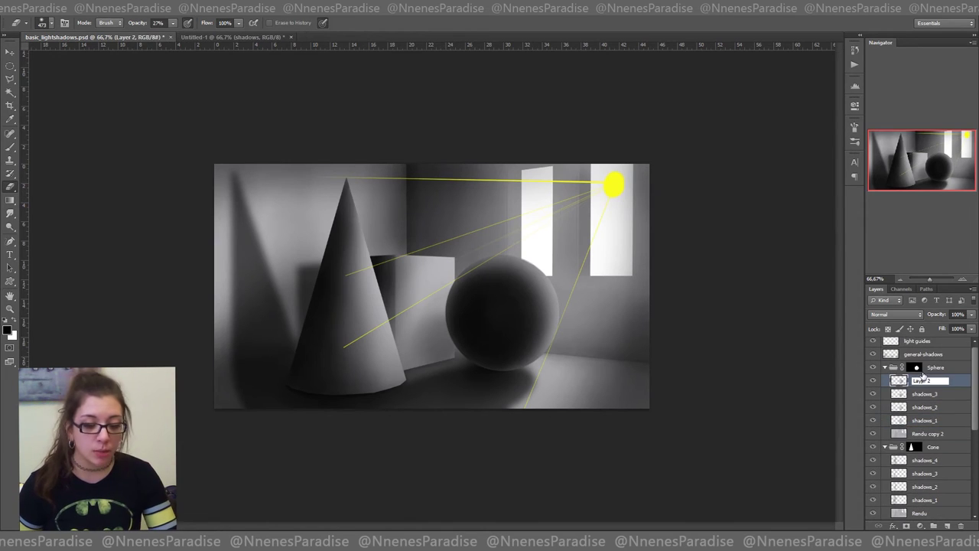
text(shadows_4)
key(Return)
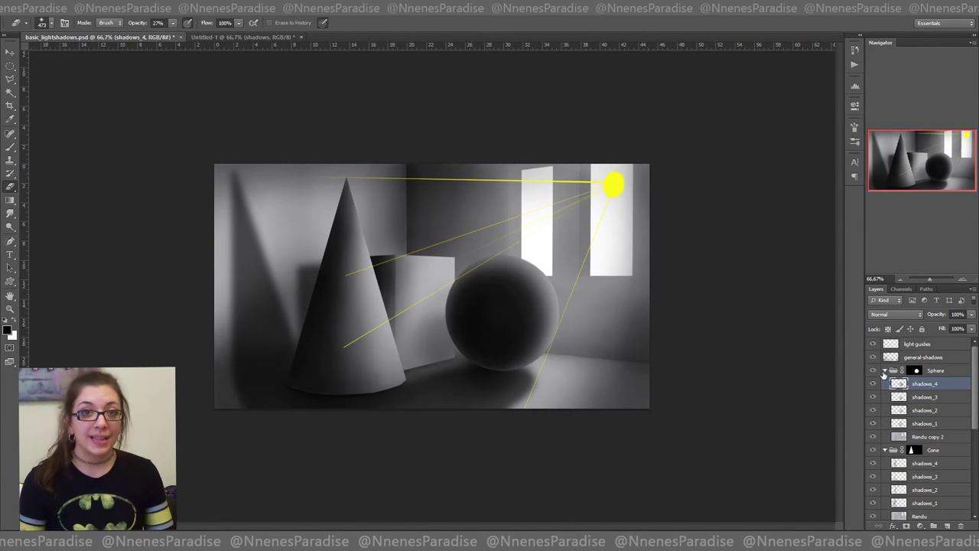
click(931, 425)
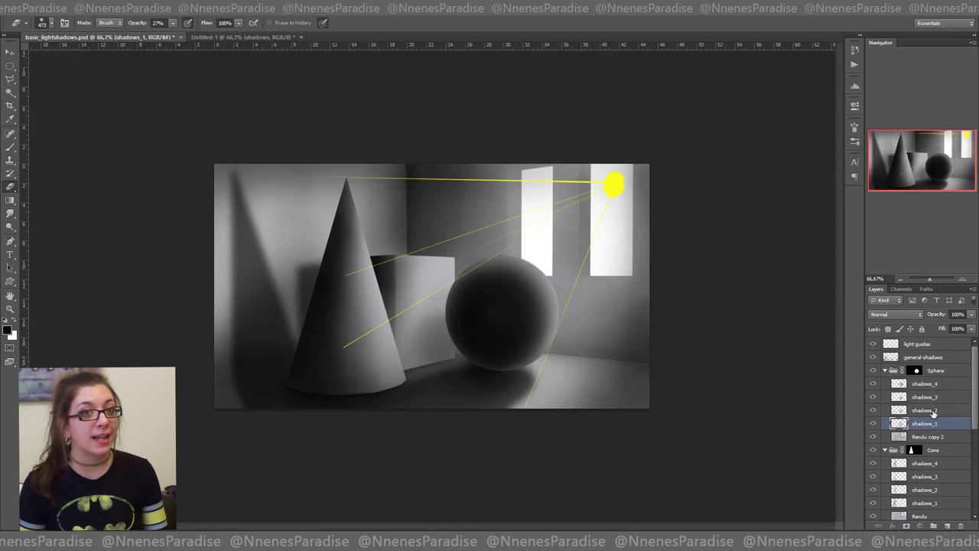
click(934, 412)
click(936, 388)
click(935, 400)
click(937, 421)
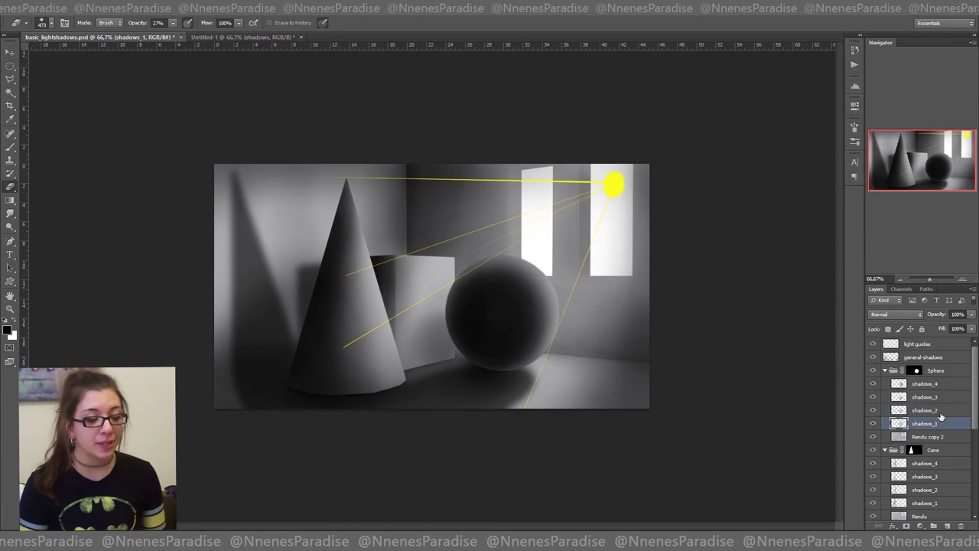
Step: Add a new layer named highlights_1 above shadows_4 in both the cube and Cone groups
drag(977, 371, 976, 455)
click(925, 368)
click(947, 526)
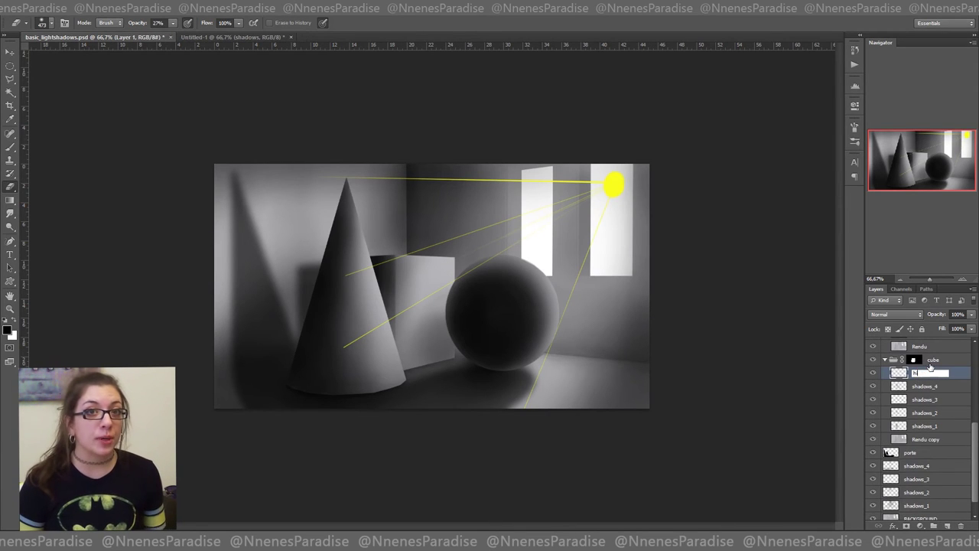
scroll(925, 428, up, 4)
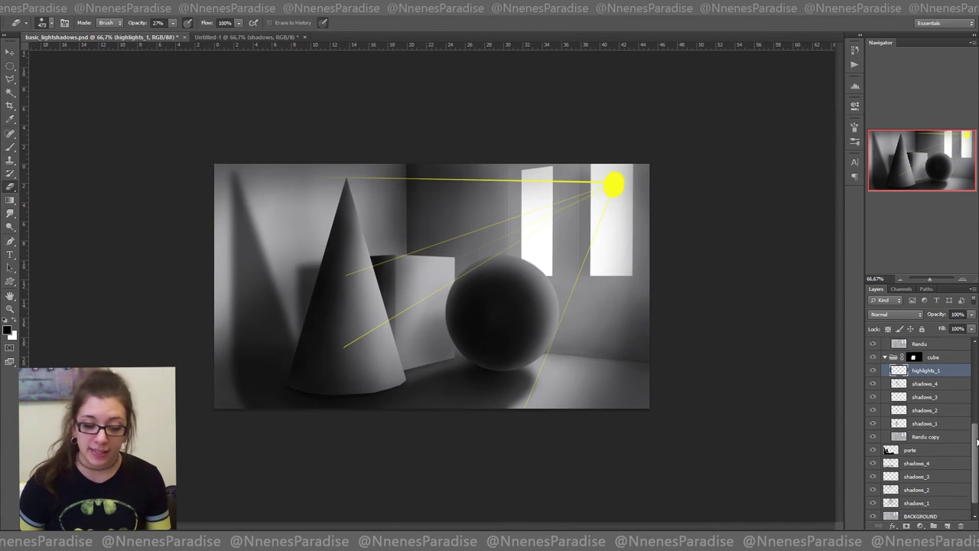
click(925, 402)
click(947, 526)
double_click(924, 401)
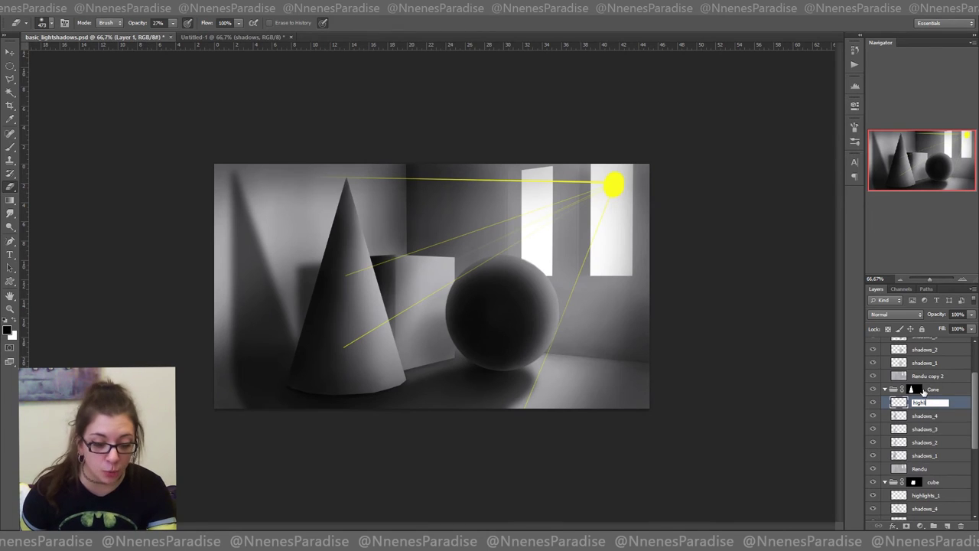
Step: Paint a soft white highlight on the cube's lit face on its highlights_1 layer, using the 432 px brush at 9% opacity
key(b)
key(x)
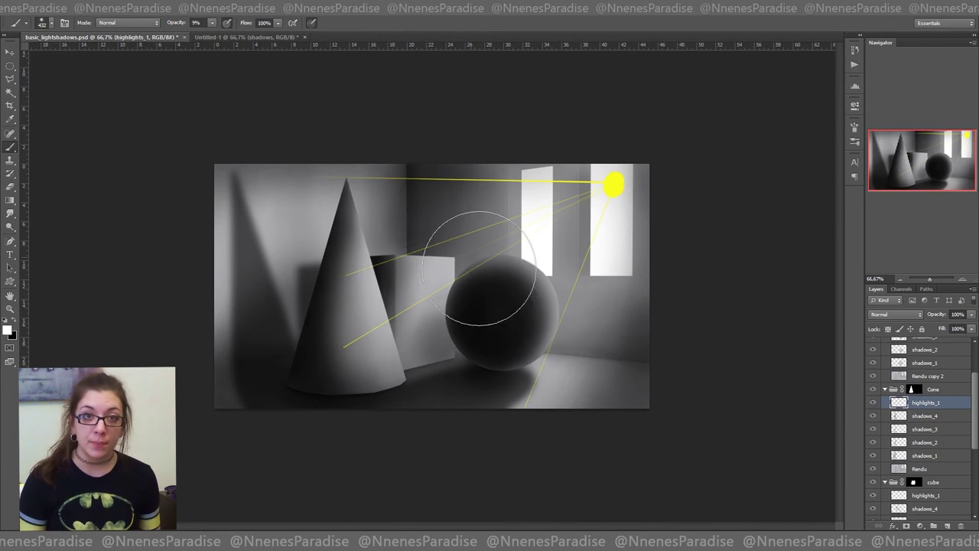
scroll(939, 455, down, 3)
click(933, 458)
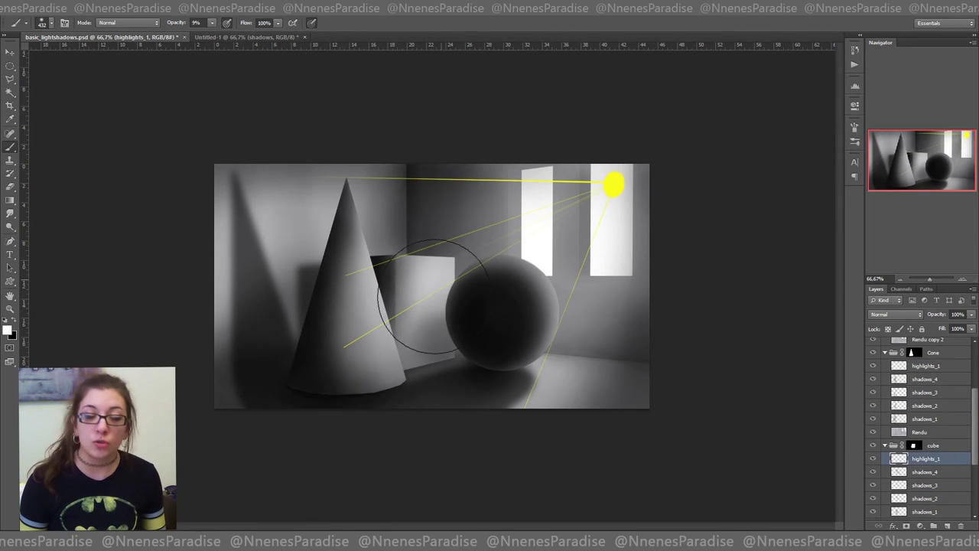
drag(430, 296, 444, 292)
Step: Add a highlights_1 layer at the top of the Sphere group and brighten the sphere's window-facing side with white
drag(976, 423, 976, 380)
click(935, 384)
click(947, 525)
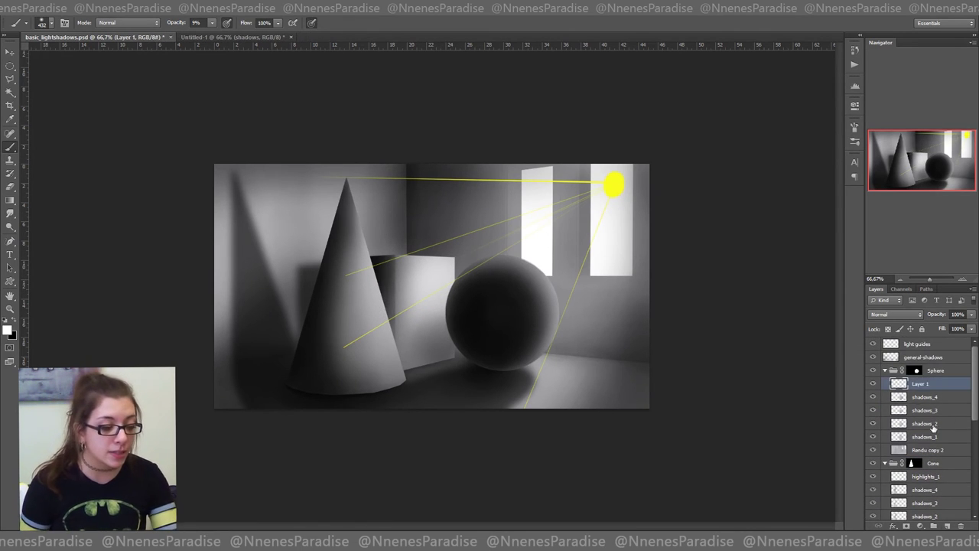
text(highlights_1)
key(Return)
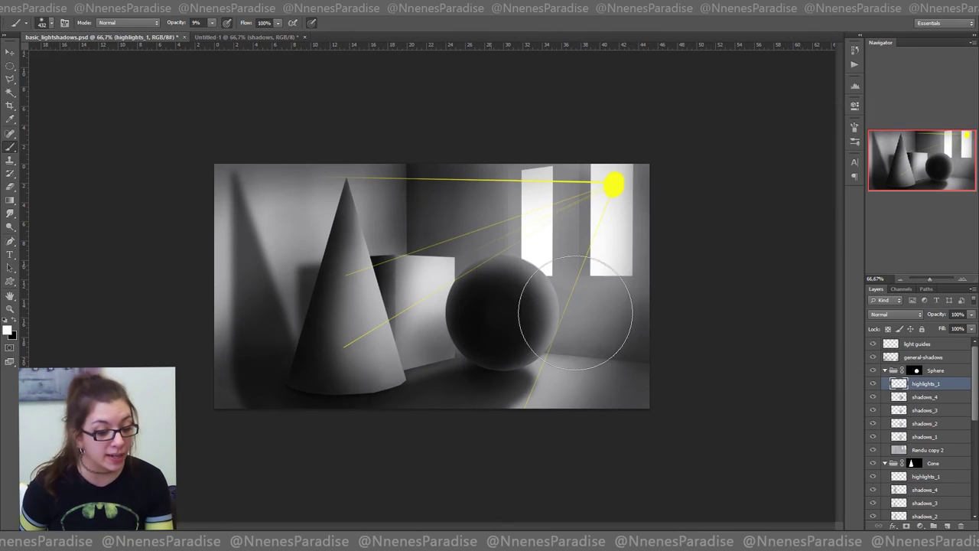
Step: Add a highlights_1 layer above the background's shadows_4 and brighten the wall behind the cone and the area around the windows
scroll(918, 444, down, 8)
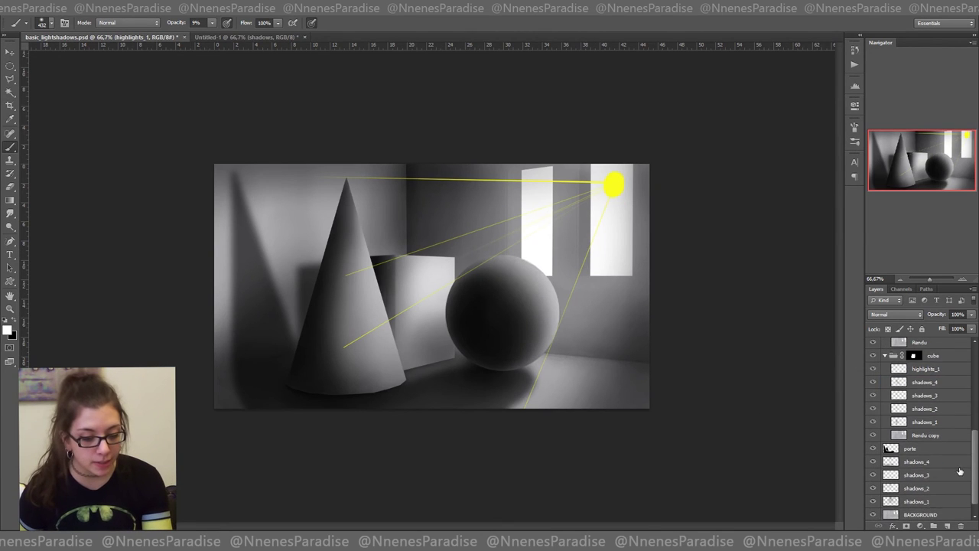
click(915, 464)
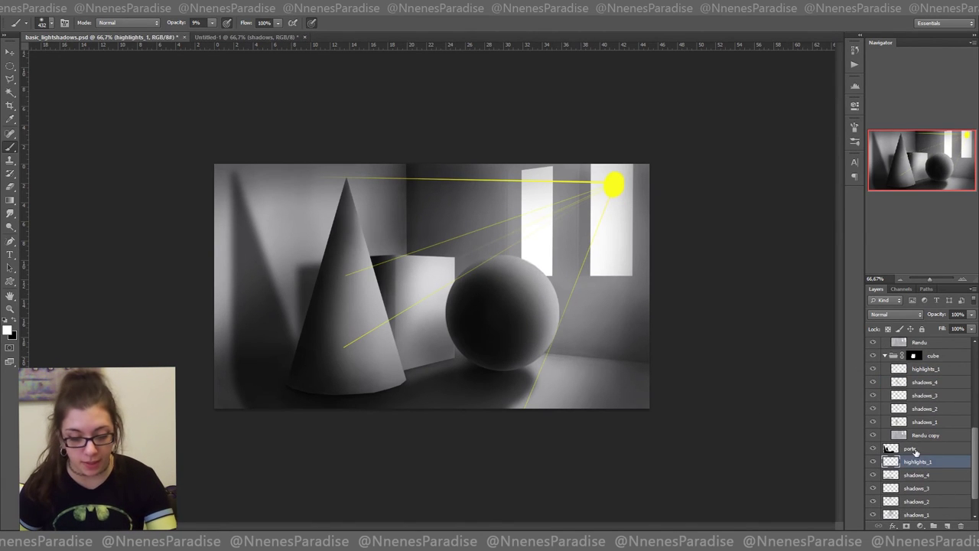
mouse_move(336, 211)
mouse_down()
mouse_move(279, 242)
mouse_move(248, 222)
mouse_move(297, 258)
mouse_move(297, 297)
mouse_move(261, 280)
mouse_move(309, 223)
mouse_up()
mouse_move(578, 208)
mouse_down()
mouse_move(564, 184)
mouse_move(575, 179)
mouse_move(508, 181)
mouse_move(616, 190)
mouse_up()
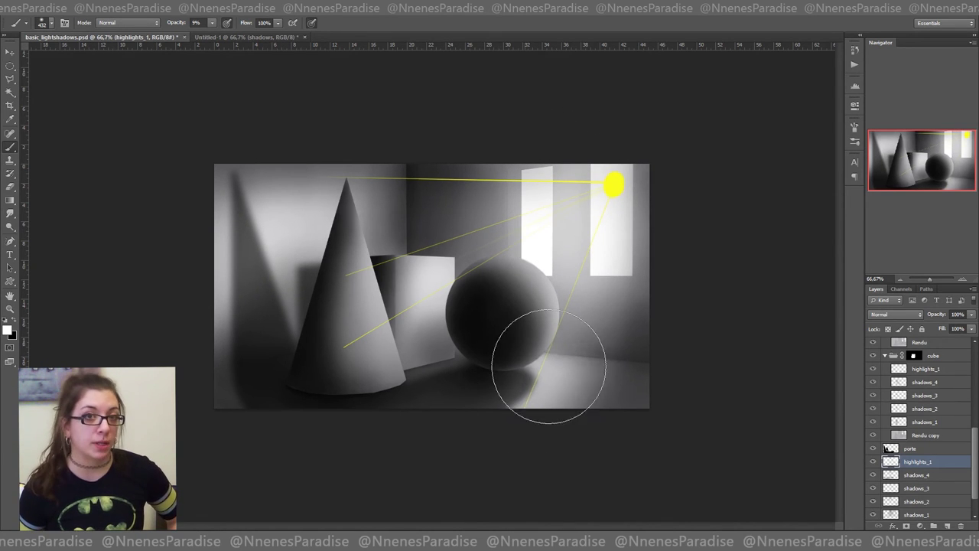
Step: Brighten the cone's lit side with soft white strokes on the Cone group's highlights_1 layer
drag(975, 447, 975, 388)
click(938, 399)
click(938, 408)
drag(377, 331, 363, 317)
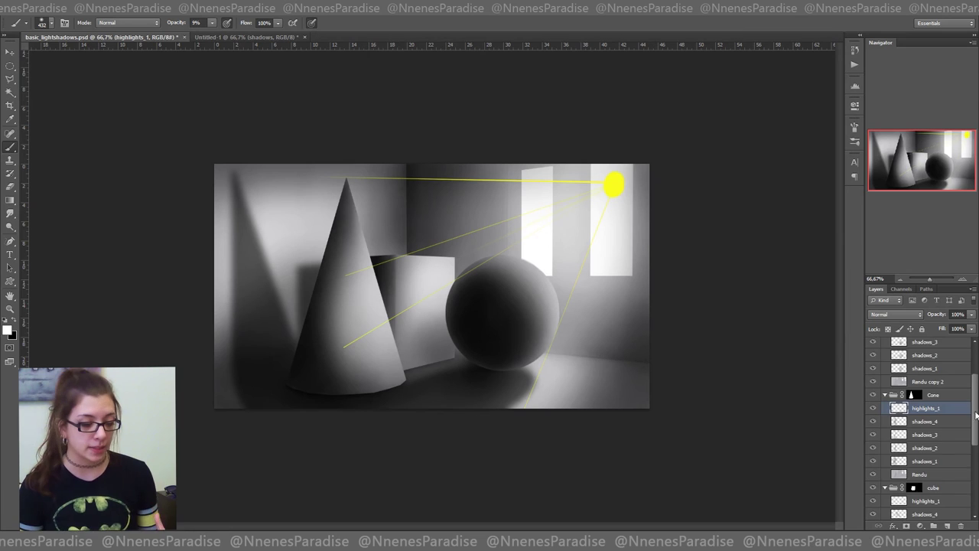
Step: Select the highlights_1 layer in the cube group
drag(977, 414, 974, 455)
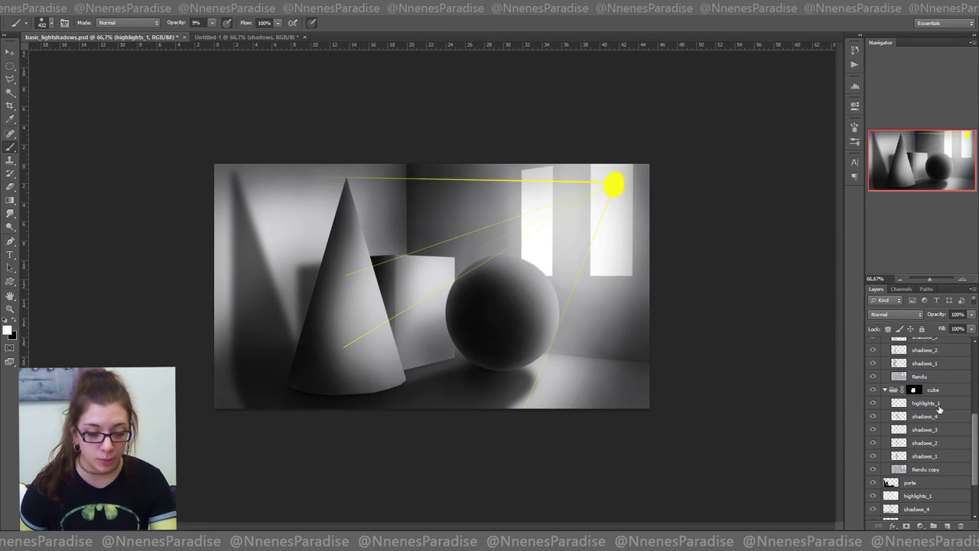
drag(975, 442, 974, 433)
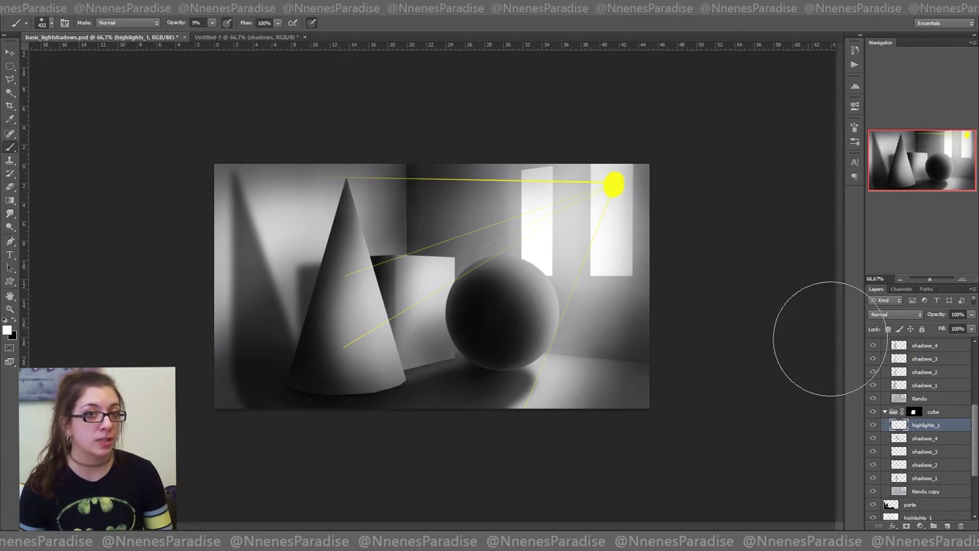
scroll(961, 447, down, 2)
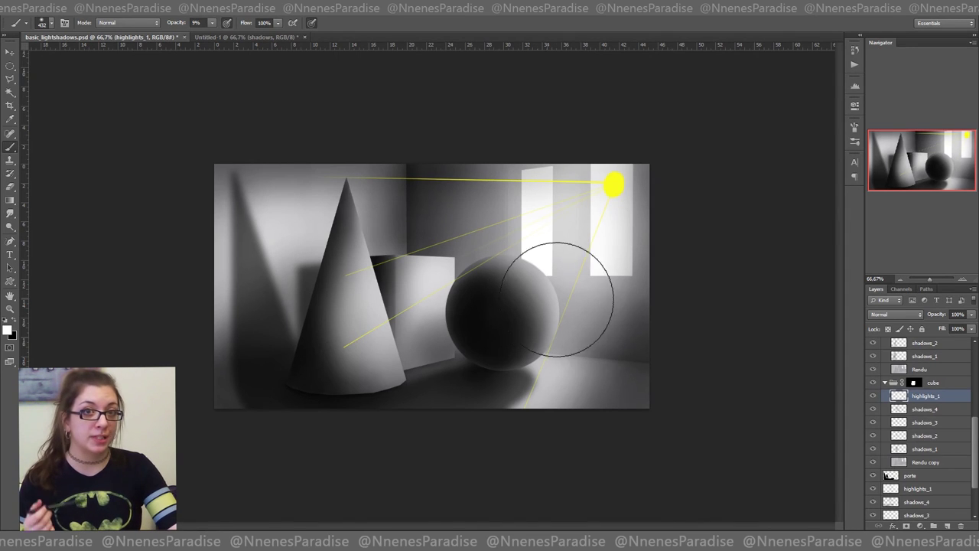
drag(977, 434, 977, 446)
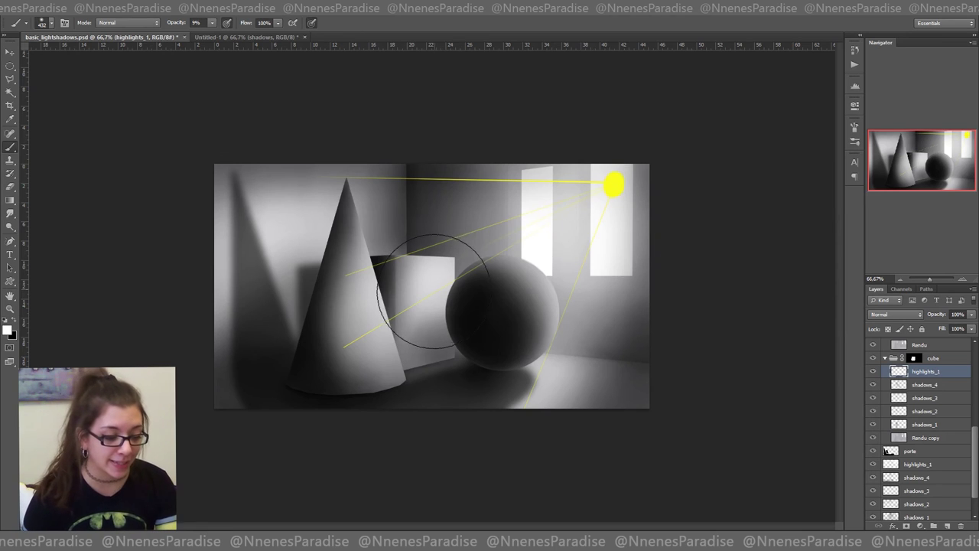
scroll(935, 383, up, 5)
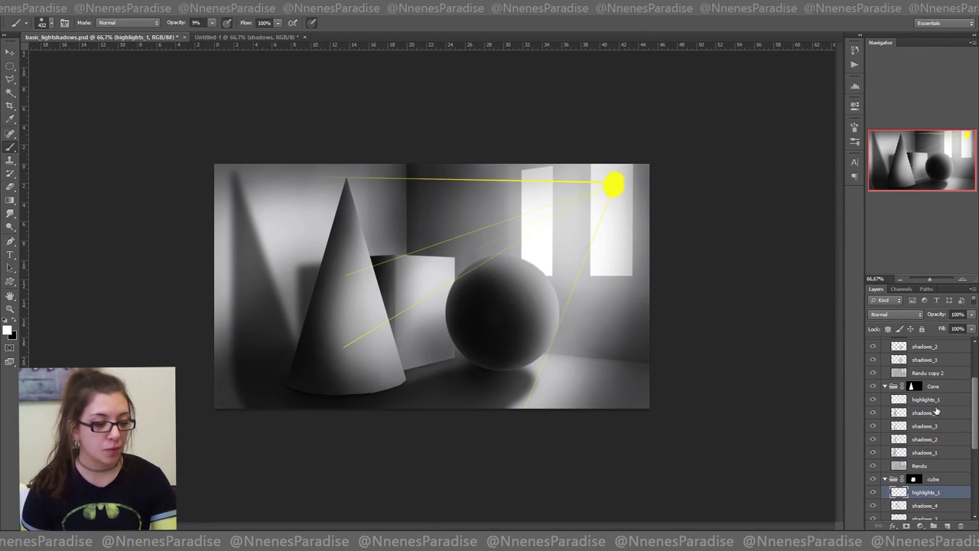
Step: Add a highlights_2 layer at the top of the Sphere group and brush a white highlight along the sphere's upper rim
click(935, 383)
key(ctrl+shift+alt+n)
key(z)
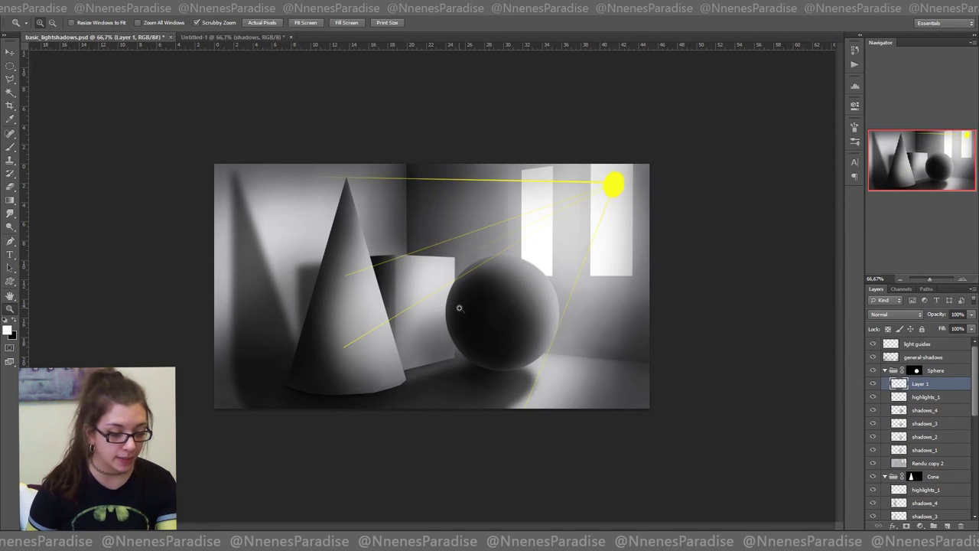
click(451, 282)
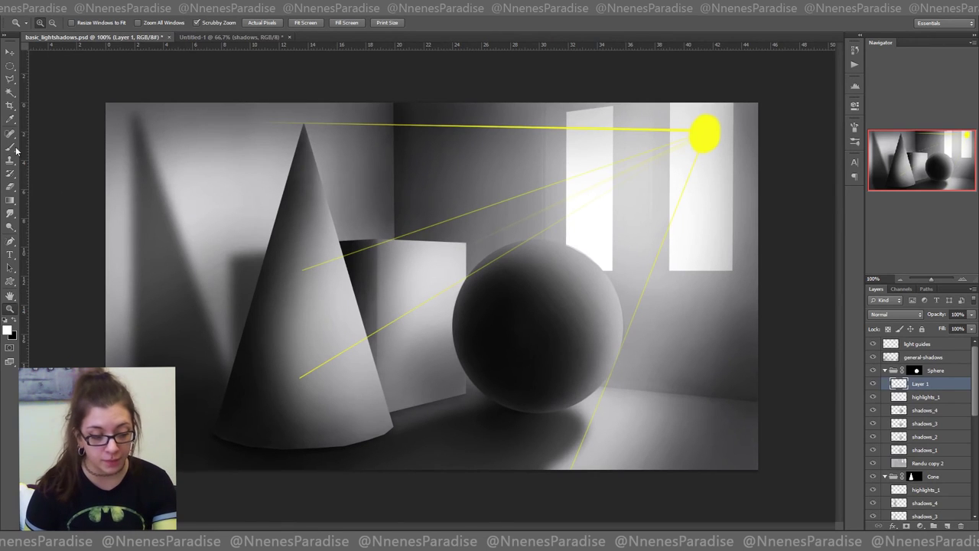
click(11, 151)
click(44, 23)
drag(479, 276, 569, 240)
double_click(920, 383)
text(highlights_2)
Step: Brighten the cube's front vertical edge and top edge with thin white strokes on the cube group's highlights_2 layer
mouse_move(345, 352)
mouse_down()
mouse_move(324, 275)
mouse_move(432, 268)
mouse_up()
click(926, 381)
scroll(926, 428, down, 6)
click(926, 437)
scroll(925, 428, up, 3)
click(925, 433)
click(925, 475)
key(ctrl+plus)
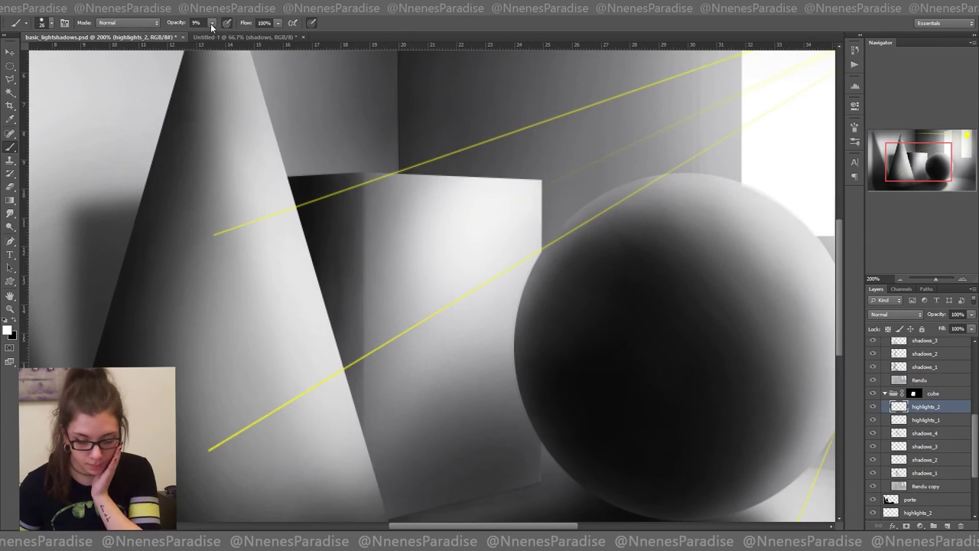
drag(365, 177, 365, 390)
click(9, 212)
key(b)
drag(315, 177, 422, 134)
Step: Blend the cone's highlight strokes on the Cone group's highlights_3 layer with the Smudge tool
key(ctrl+minus)
scroll(926, 418, up, 4)
click(925, 418)
click(10, 213)
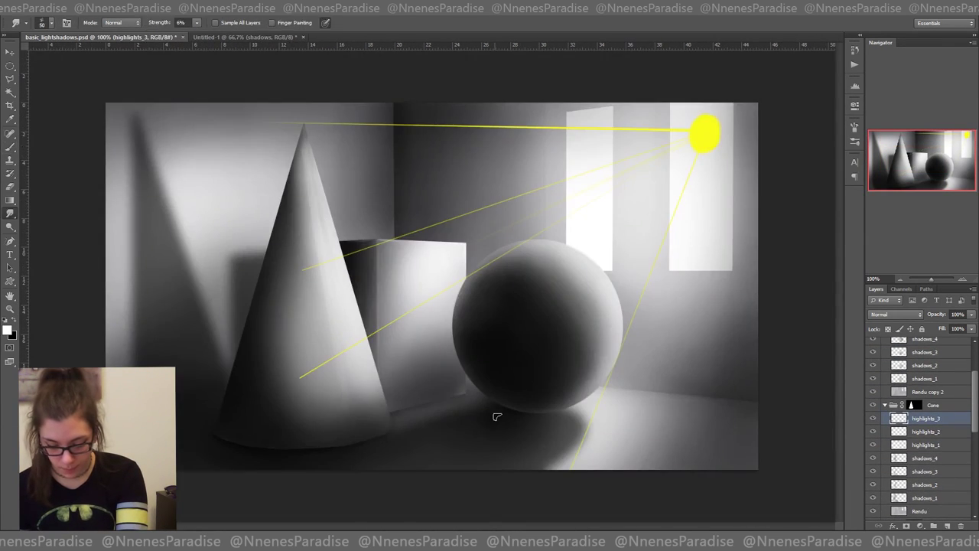
click(926, 384)
key(ctrl+plus)
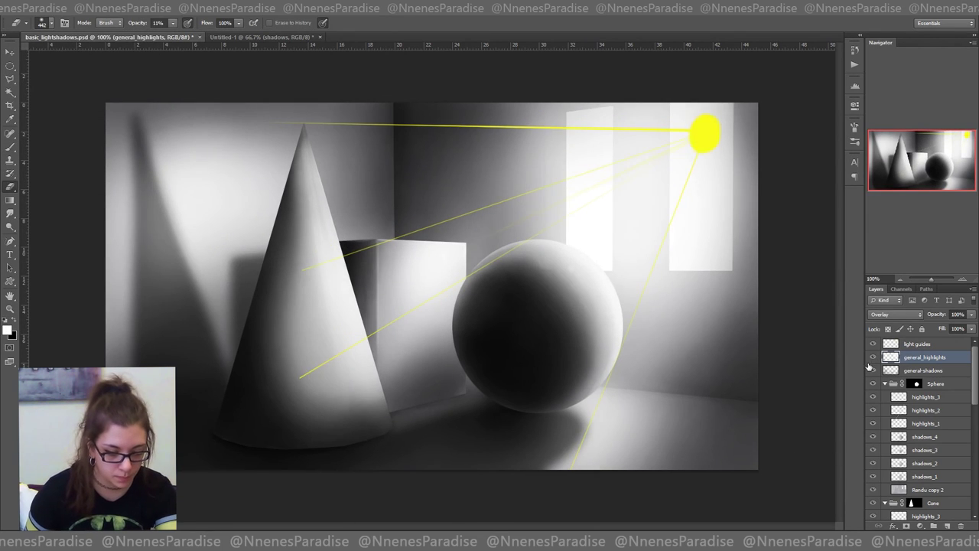
Step: Outline a polygonal selection fanning from the light source across the back wall, cone and cube to the lower edge of the canvas
click(873, 343)
key(l)
click(873, 344)
click(705, 131)
click(505, 70)
click(274, 62)
click(272, 72)
click(140, 55)
click(76, 93)
click(88, 484)
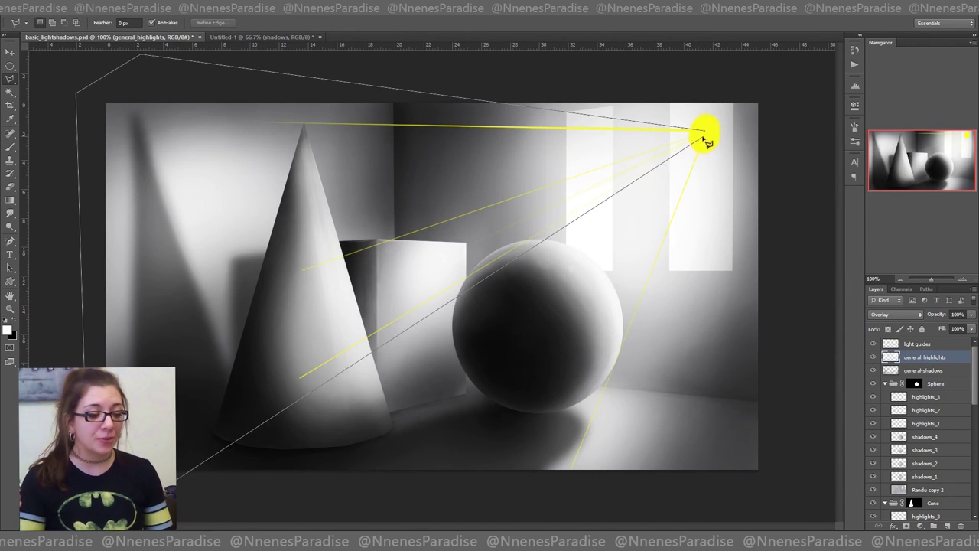
double_click(411, 394)
Step: Try to add a second beam running from the light source down to the floor to the selection
shift+click(705, 130)
click(601, 51)
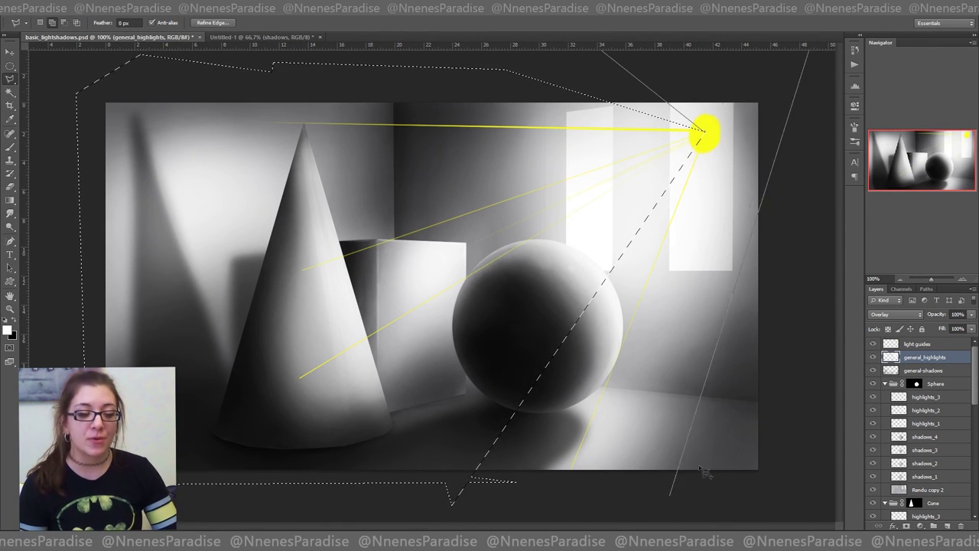
shift+click(705, 131)
click(594, 480)
click(548, 505)
click(778, 506)
alt+click(705, 135)
click(44, 10)
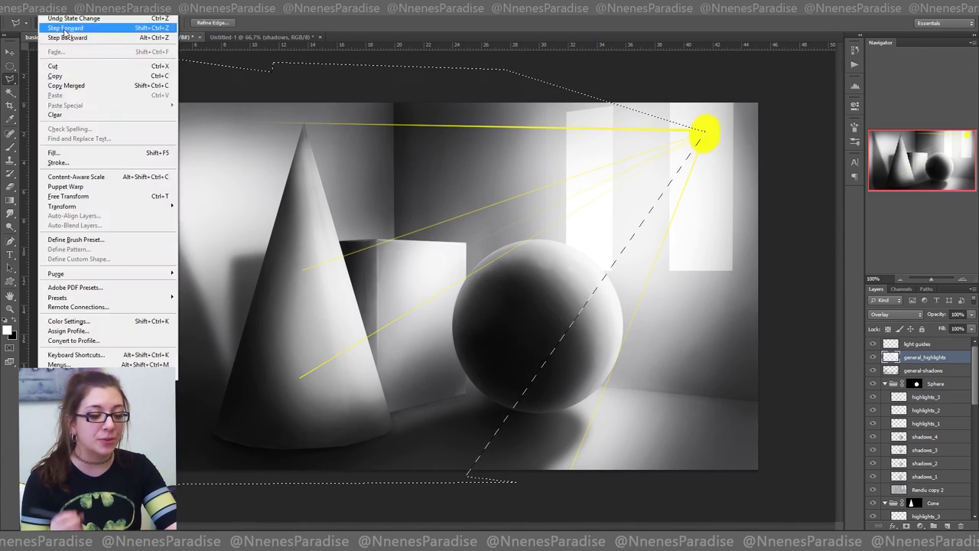
click(63, 37)
Step: Select the beam area from the outer window's edge down to the floor and apply a white-to-transparent gradient to form light rays
shift+click(428, 464)
click(627, 521)
click(733, 270)
click(733, 59)
click(873, 343)
key(g)
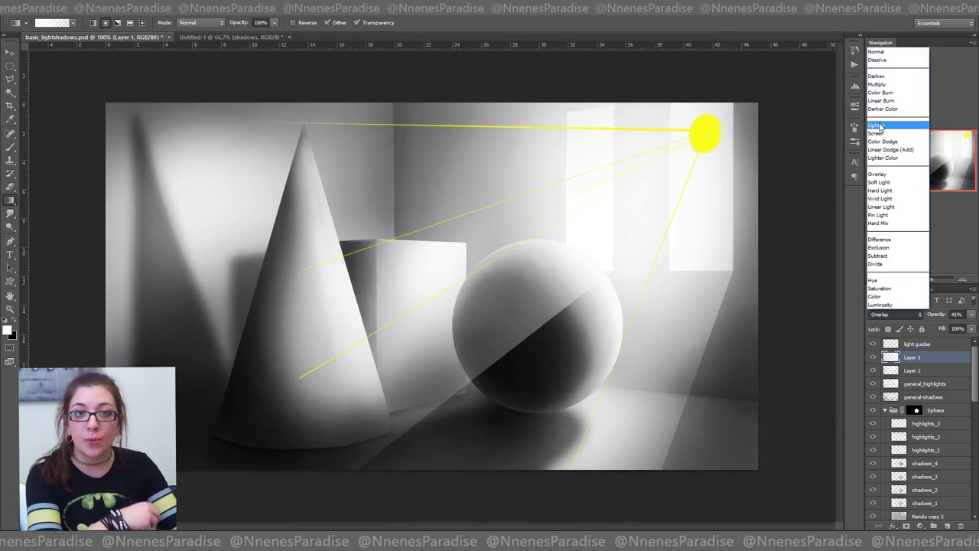
Step: Soften the hard edges of the light rays with a large soft brush tip and free-transform the ray layer
key(b)
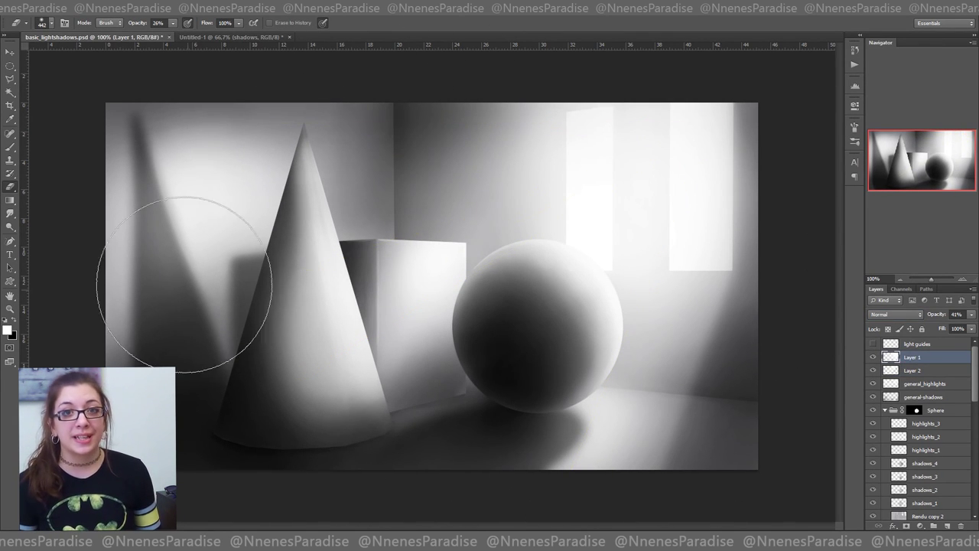
click(41, 23)
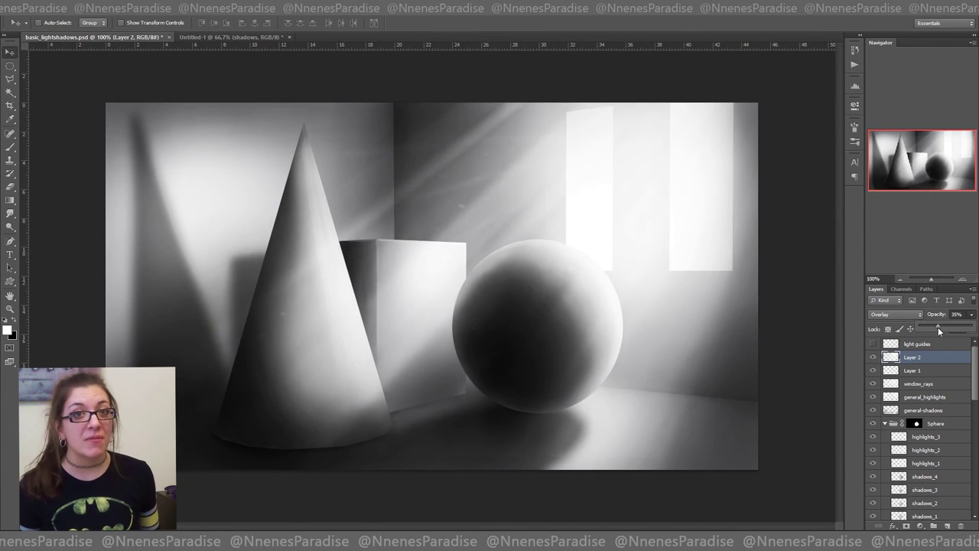
key(ctrl+t)
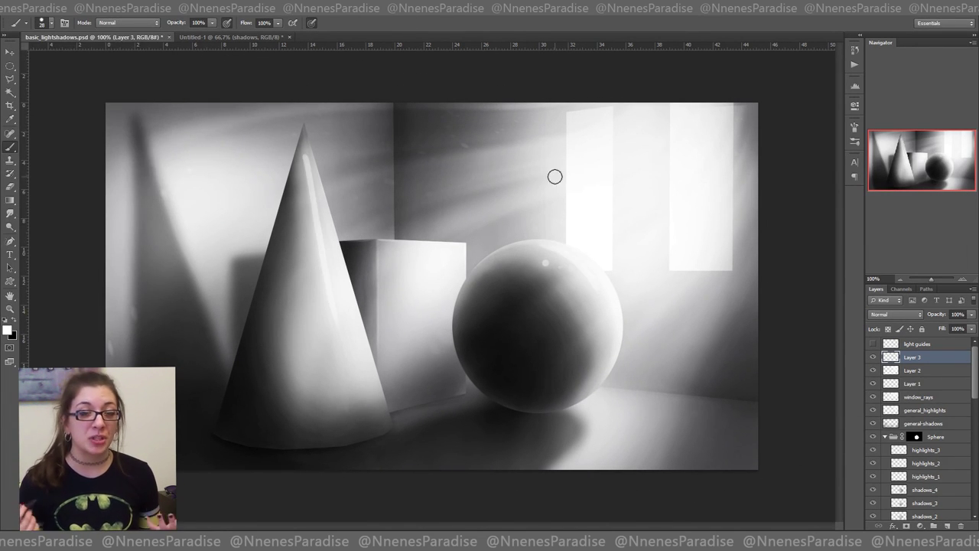
Step: Add a soft white highlight down the cube's front vertical edge on Layer 3
key(ctrl+plus)
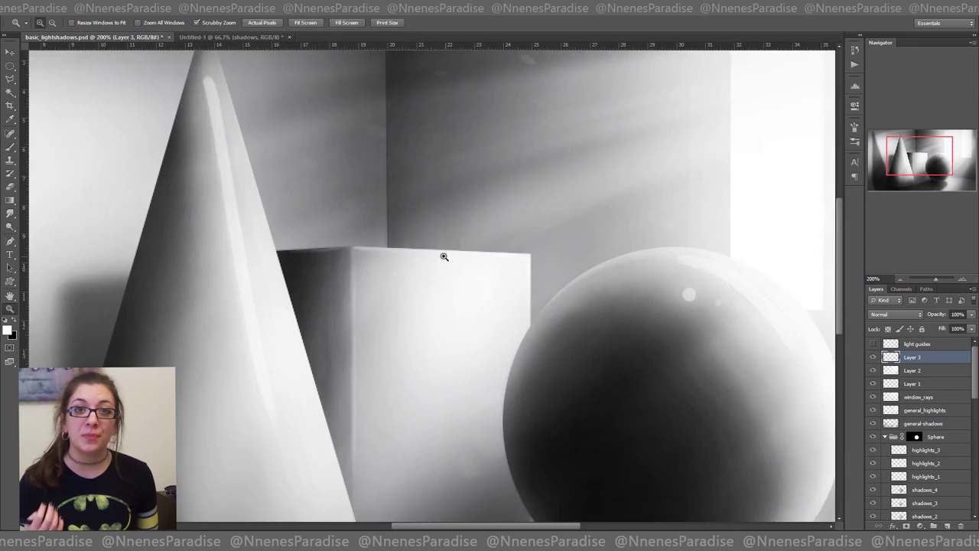
drag(351, 210, 350, 364)
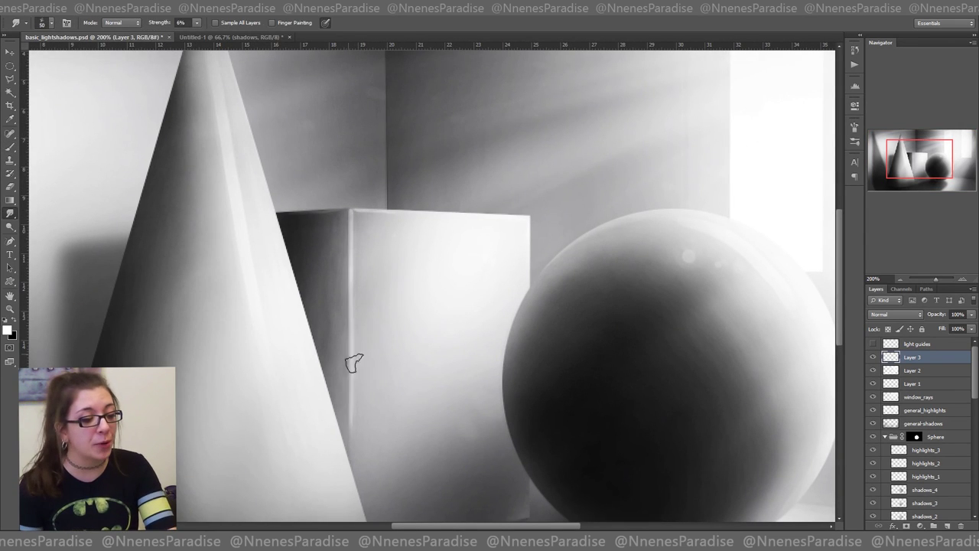